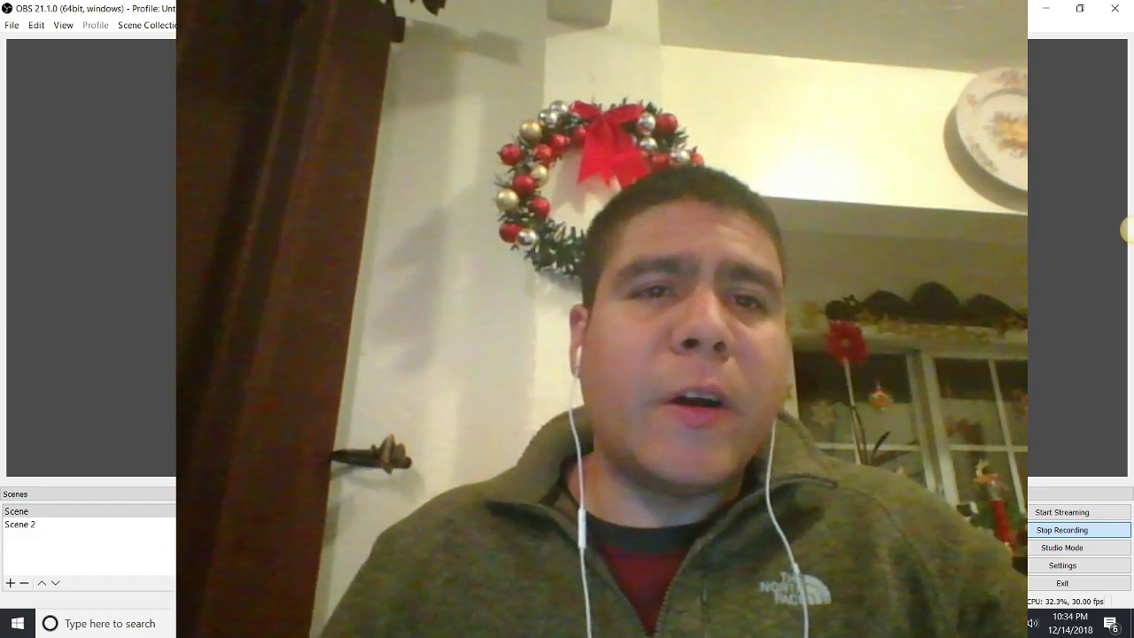
- Switch to Facebook Business Manager in the browser and open the El Caracol ad account
left_click_drag(307, 44, 779, 399)
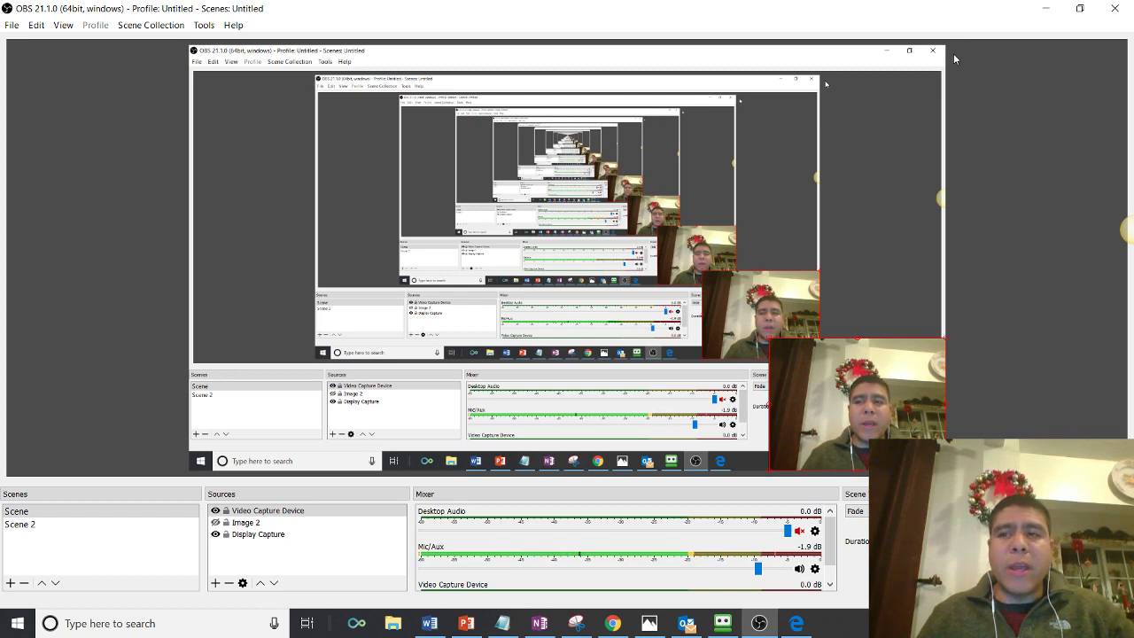
left_click(1037, 13)
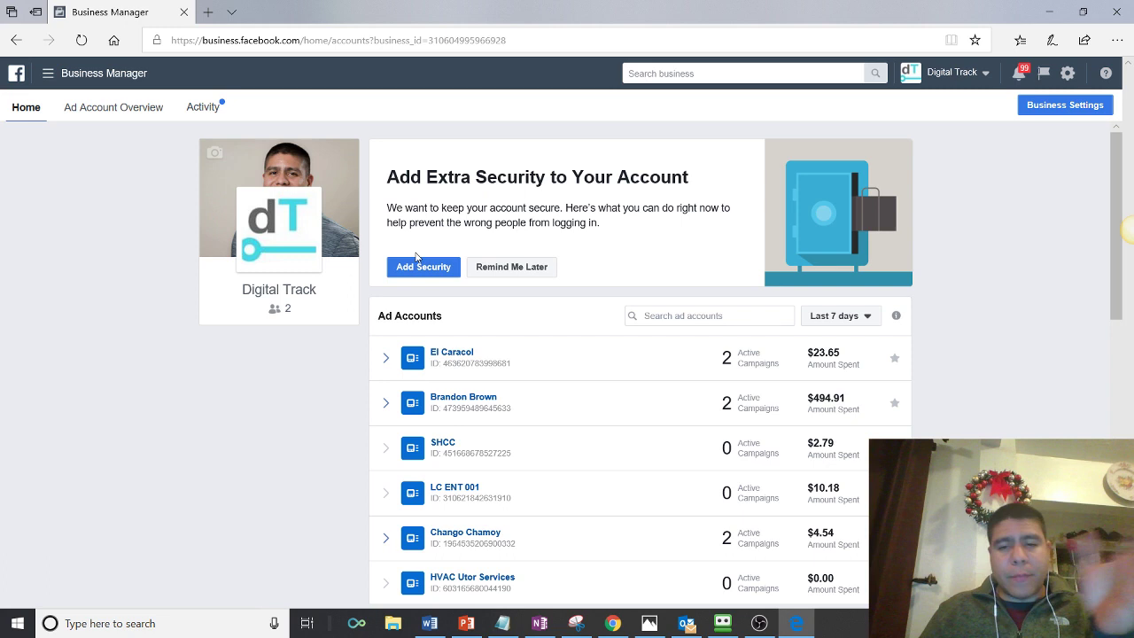
left_click(449, 351)
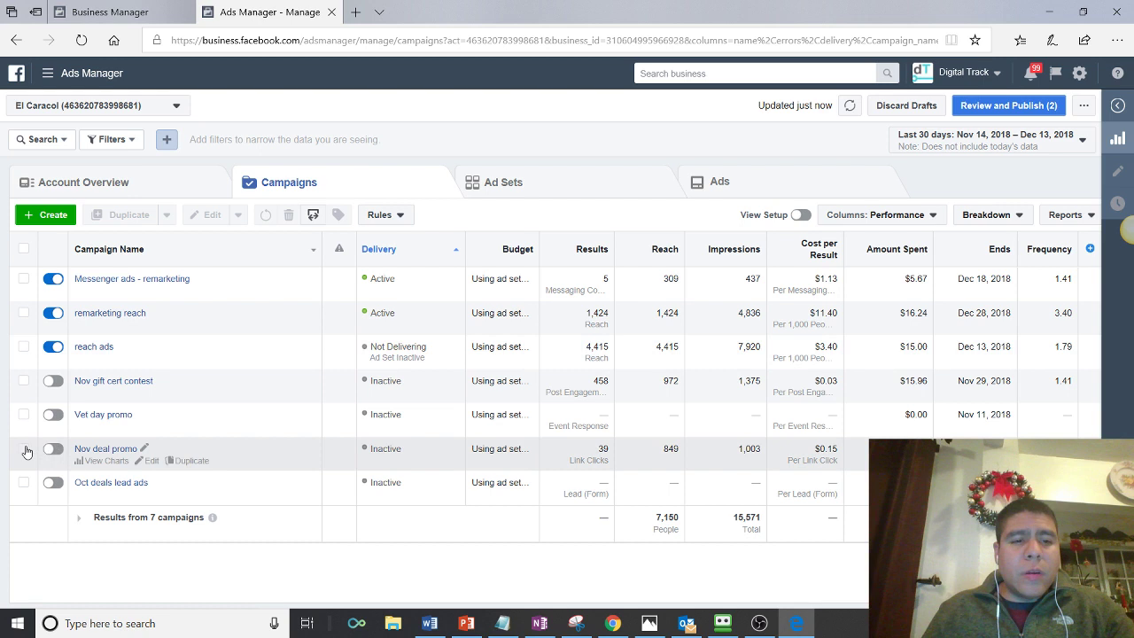
- Open the ad inside the Nov deal promo campaign and view it as a Facebook post with comments
left_click(24, 450)
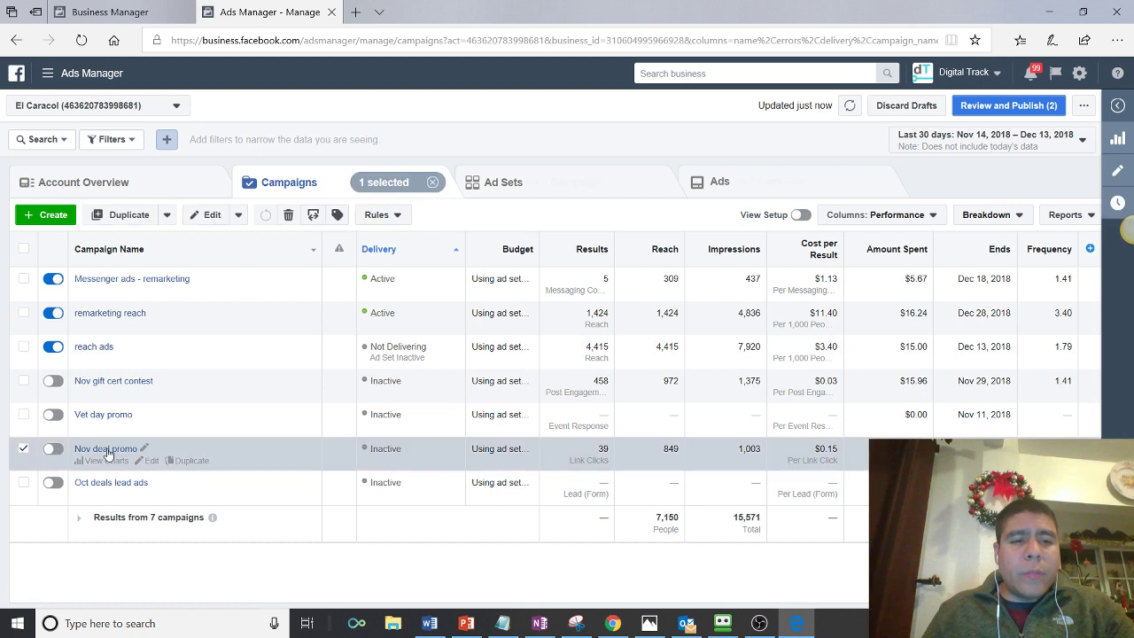
left_click(150, 462)
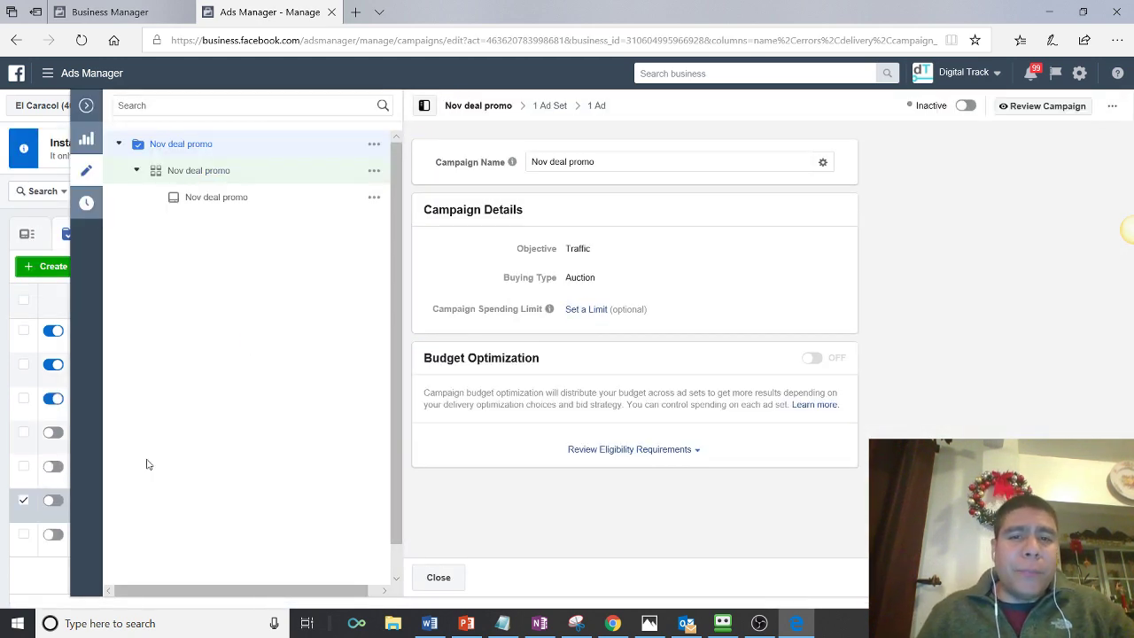
left_click(596, 106)
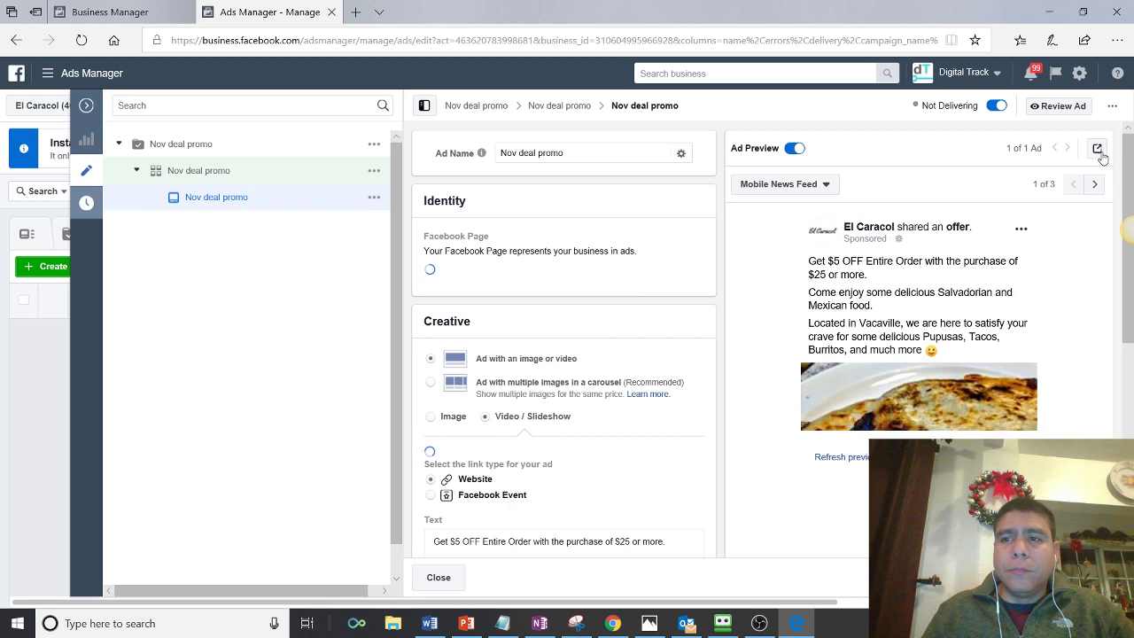
left_click(1097, 151)
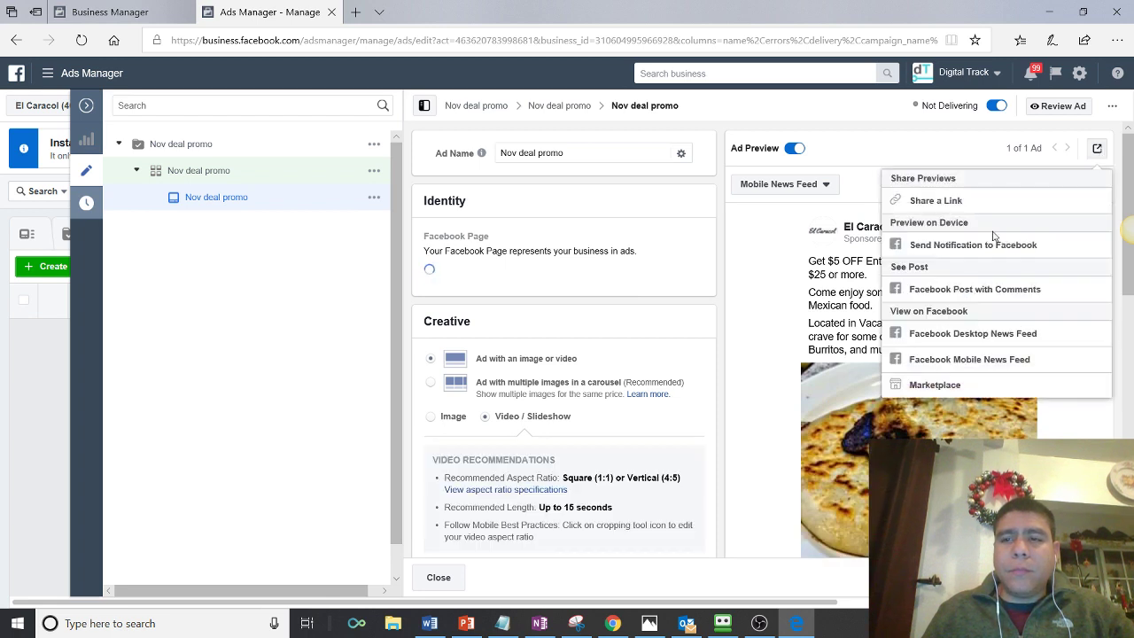
left_click(974, 290)
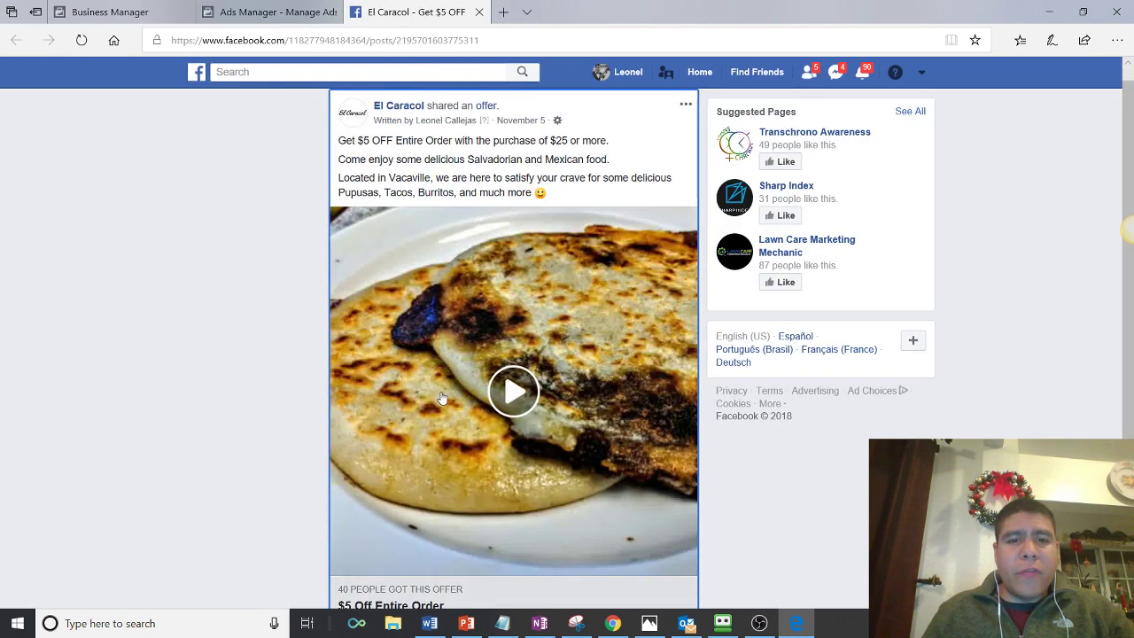
- Play the offer post's video muted, pause it, and review the post's text, offer description and engagement
left_click(466, 398)
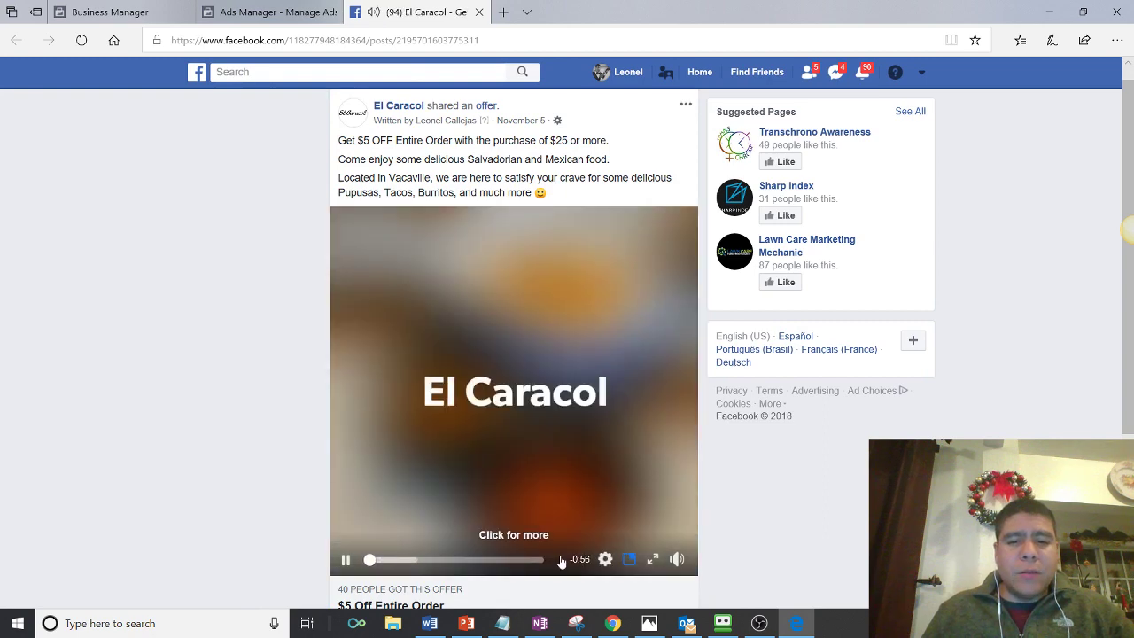
left_click(677, 559)
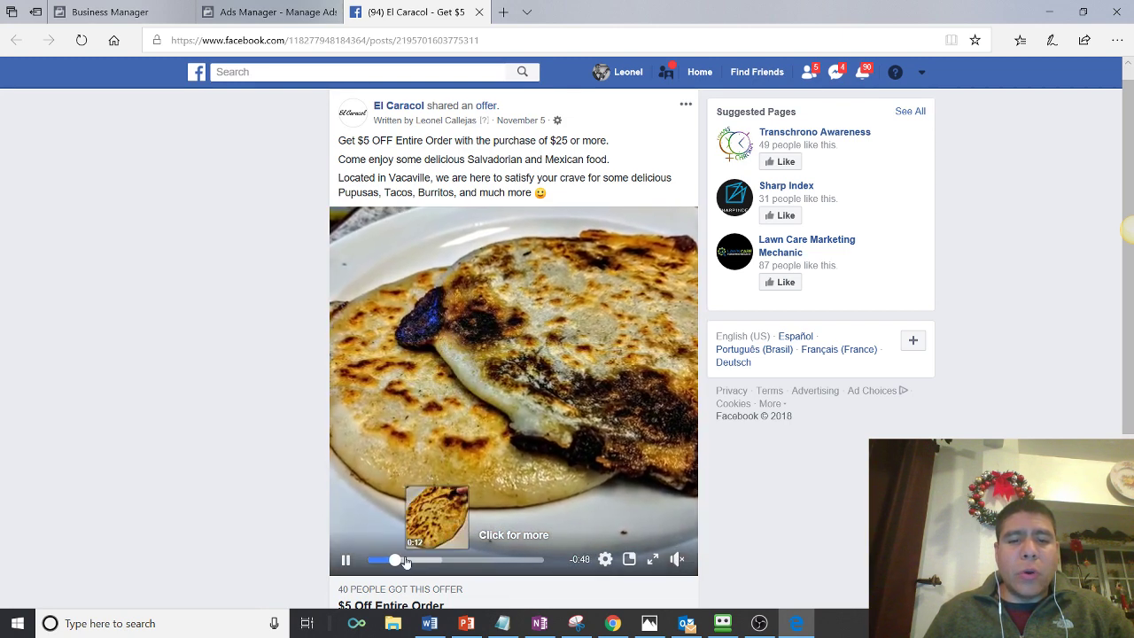
left_click(345, 559)
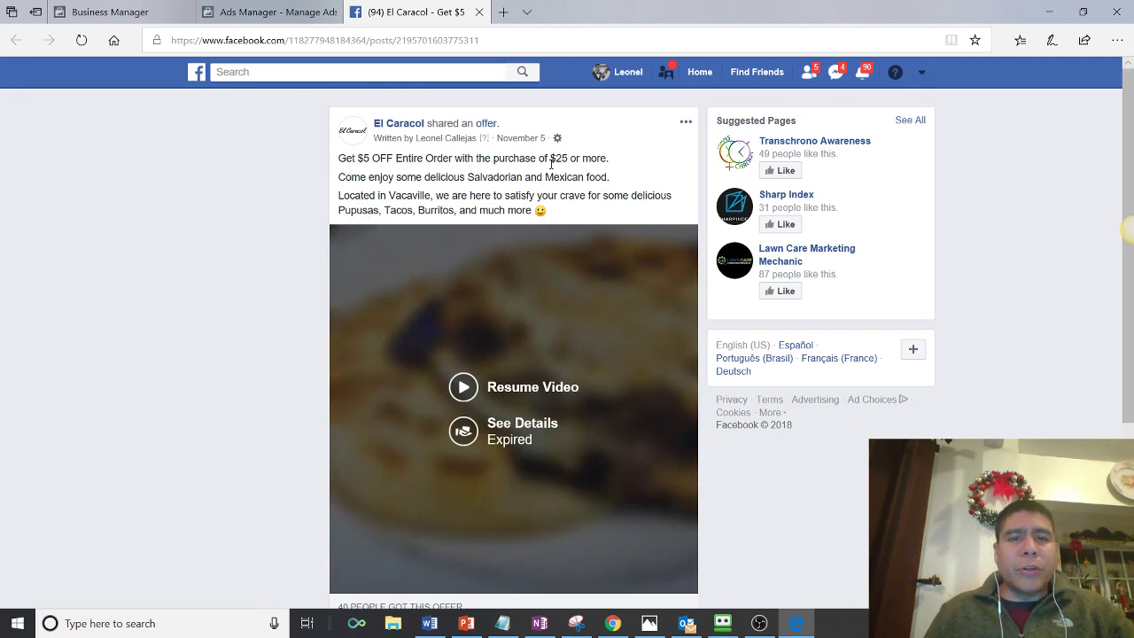
scroll(275, 366, "down", 2)
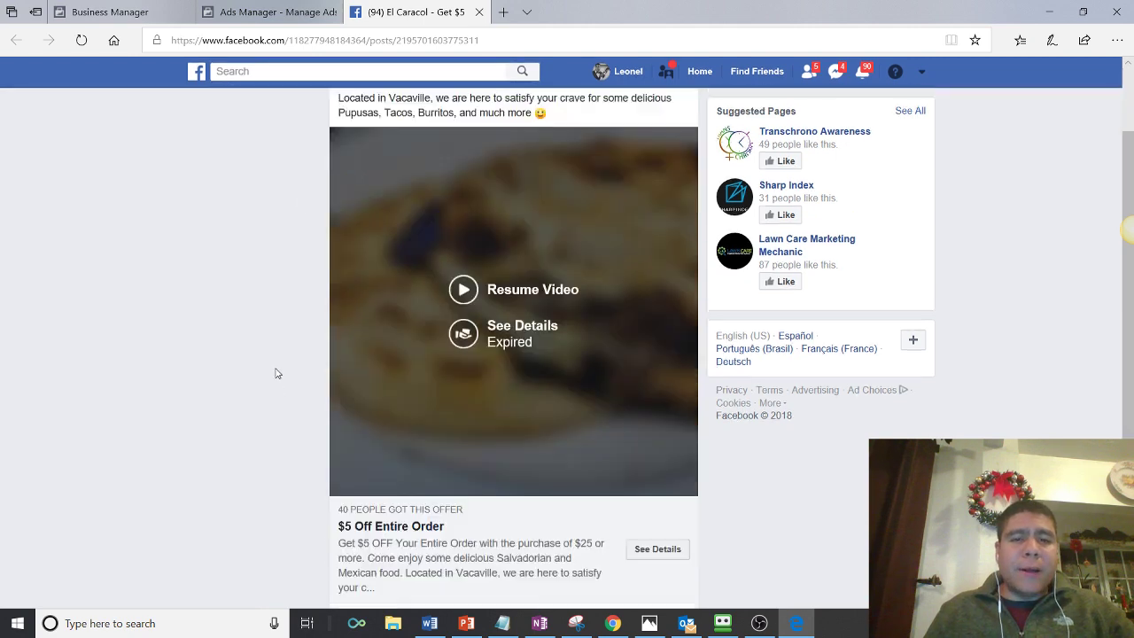
scroll(275, 365, "up", 2)
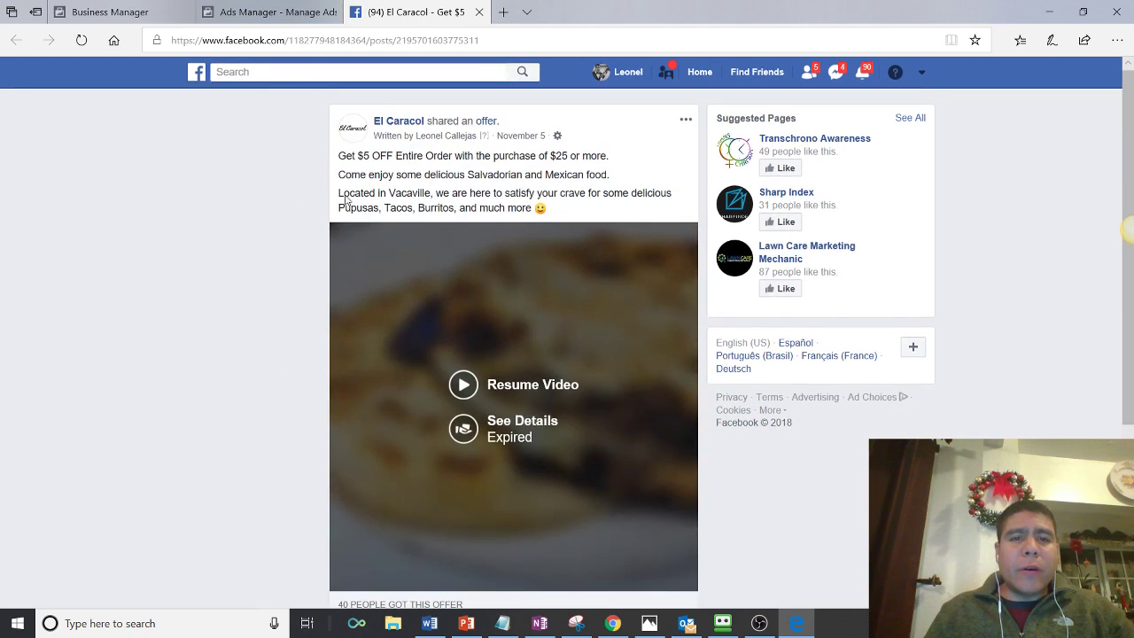
scroll(202, 436, "down", 3)
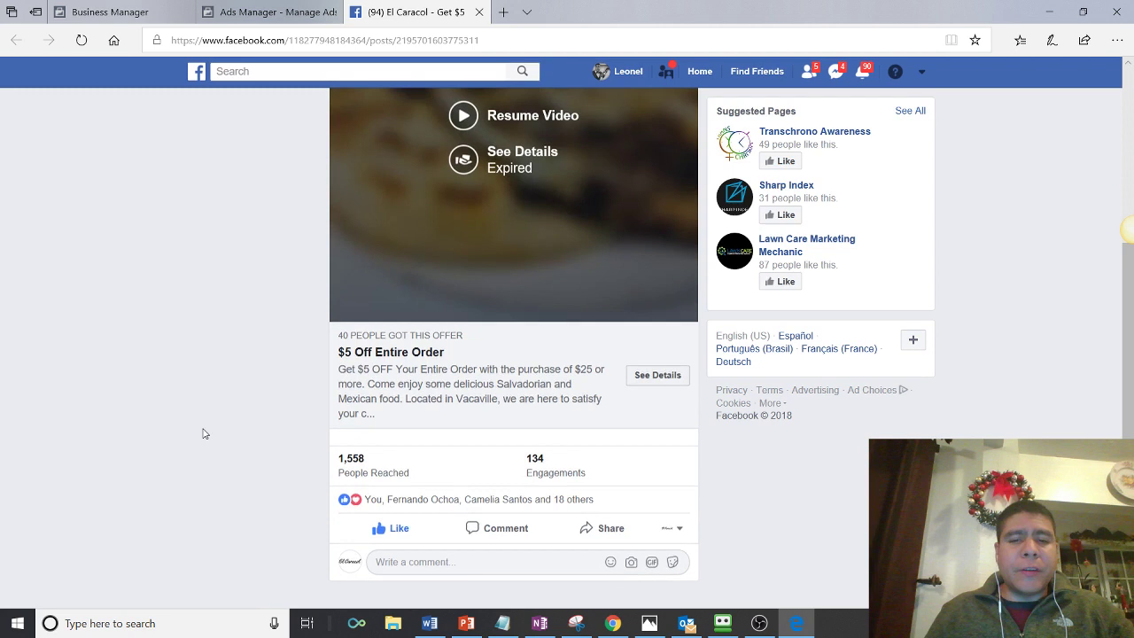
- Return to Ads Manager and review the Nov deal promo ad's creative, video, link type and text settings
left_click(275, 19)
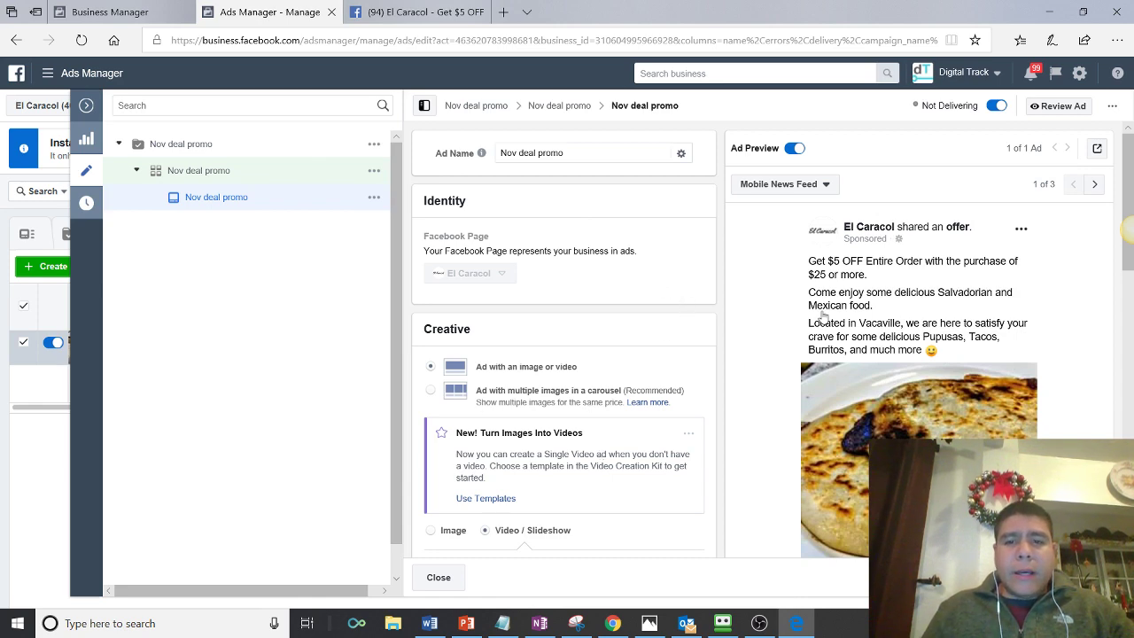
scroll(672, 388, "down", 1)
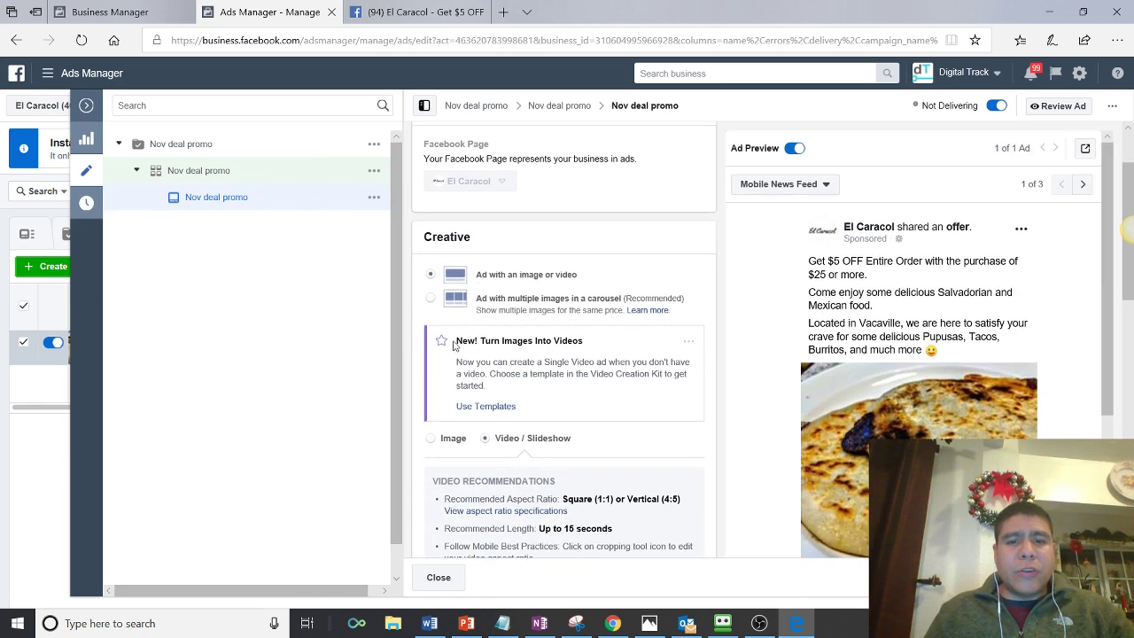
scroll(581, 417, "down", 4)
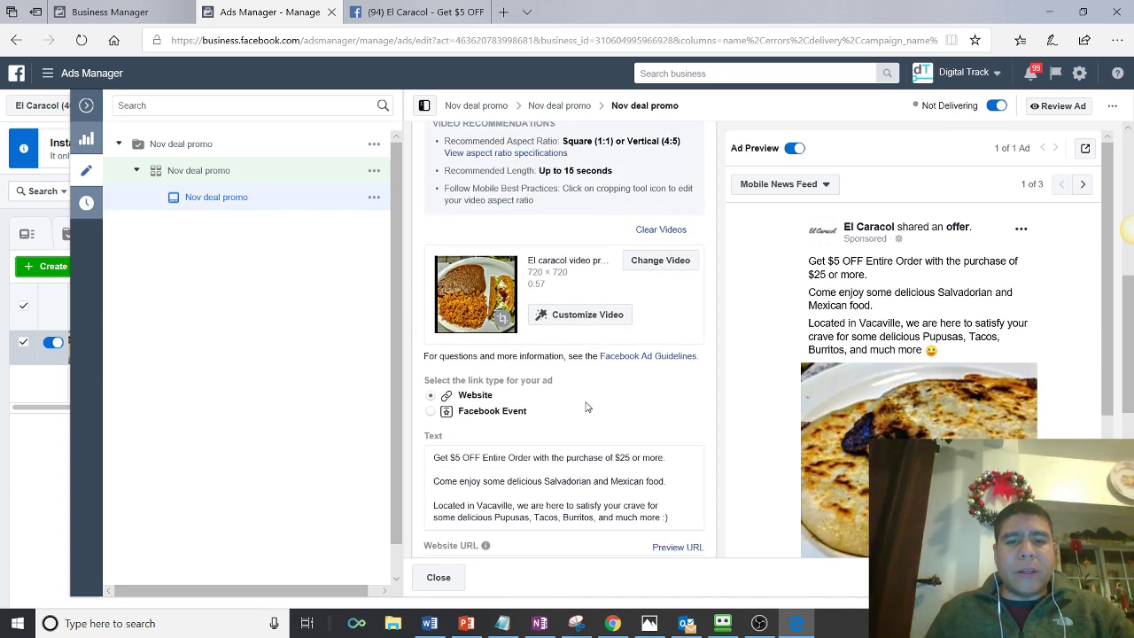
scroll(585, 407, "down", 1)
scroll(586, 407, "up", 7)
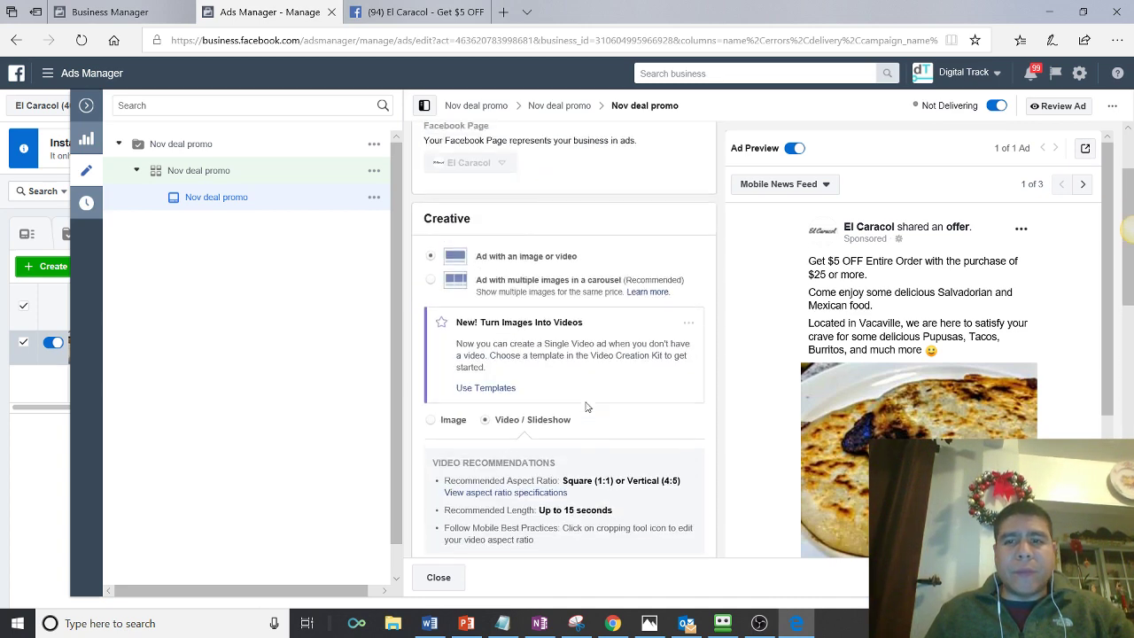
- Open the Nov deal promo ad set and examine its traffic, offer, budget, audience, placement and optimization settings
left_click(559, 107)
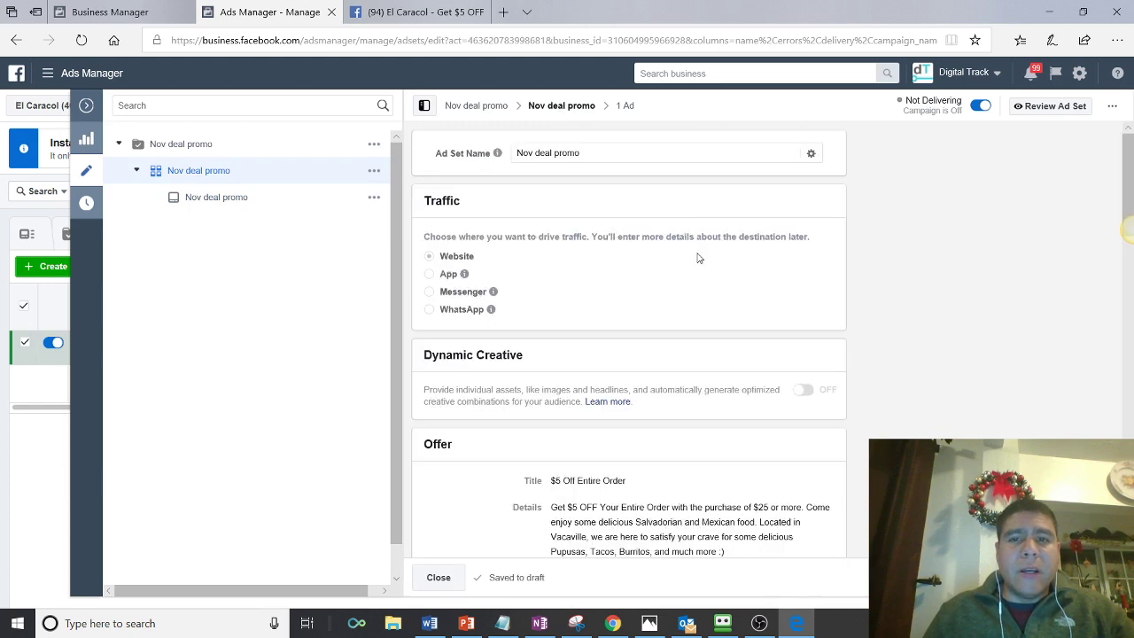
scroll(739, 306, "down", 1)
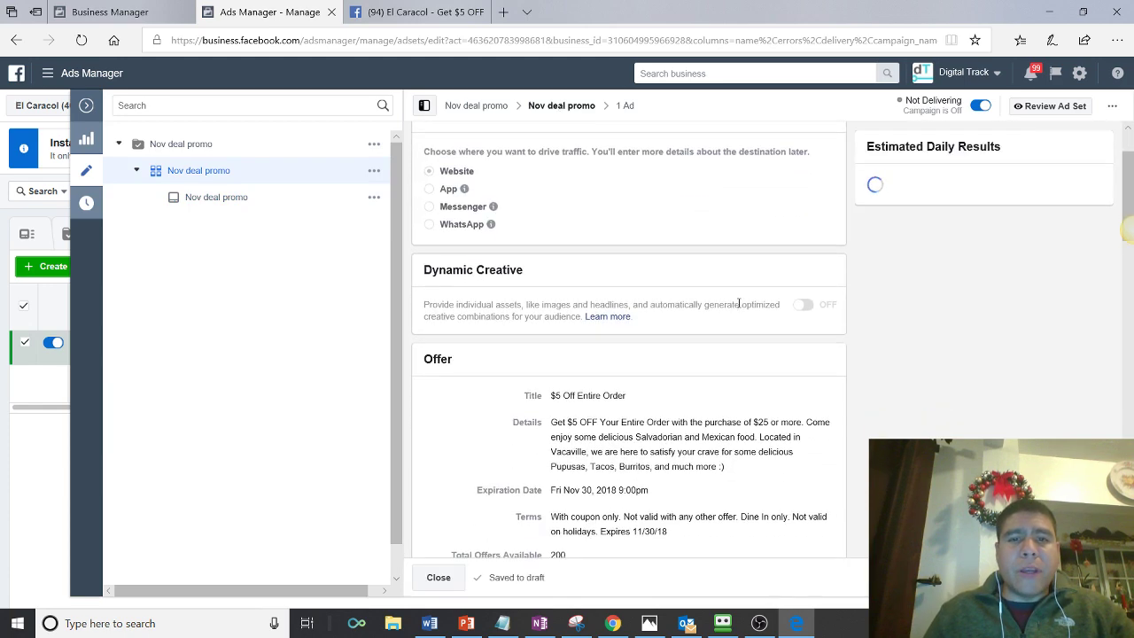
scroll(739, 305, "up", 1)
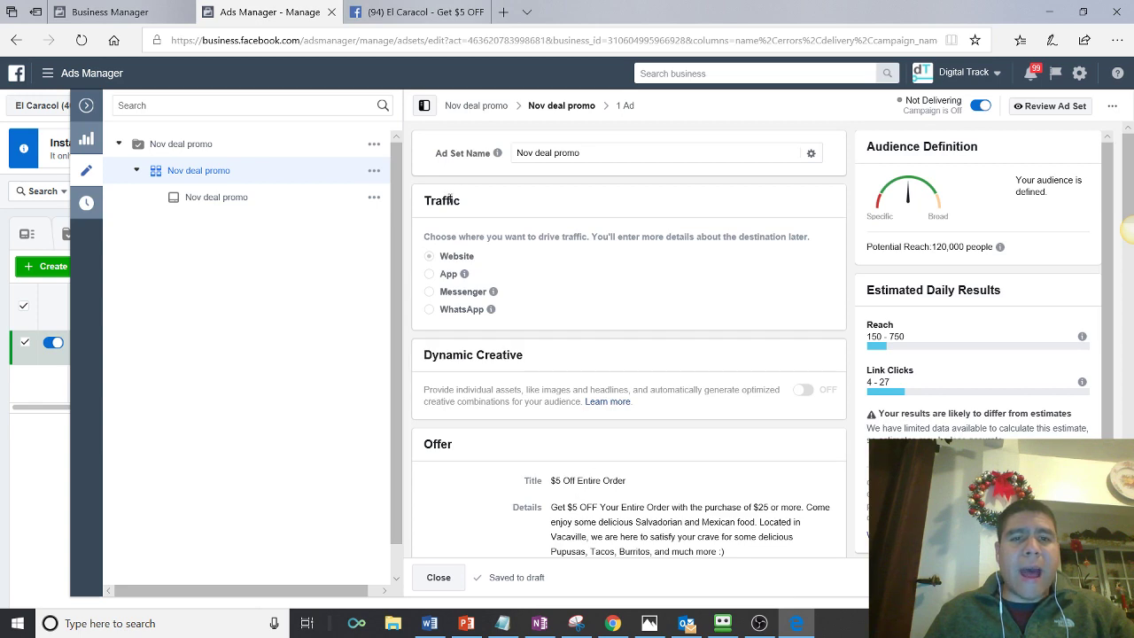
scroll(631, 326, "down", 2)
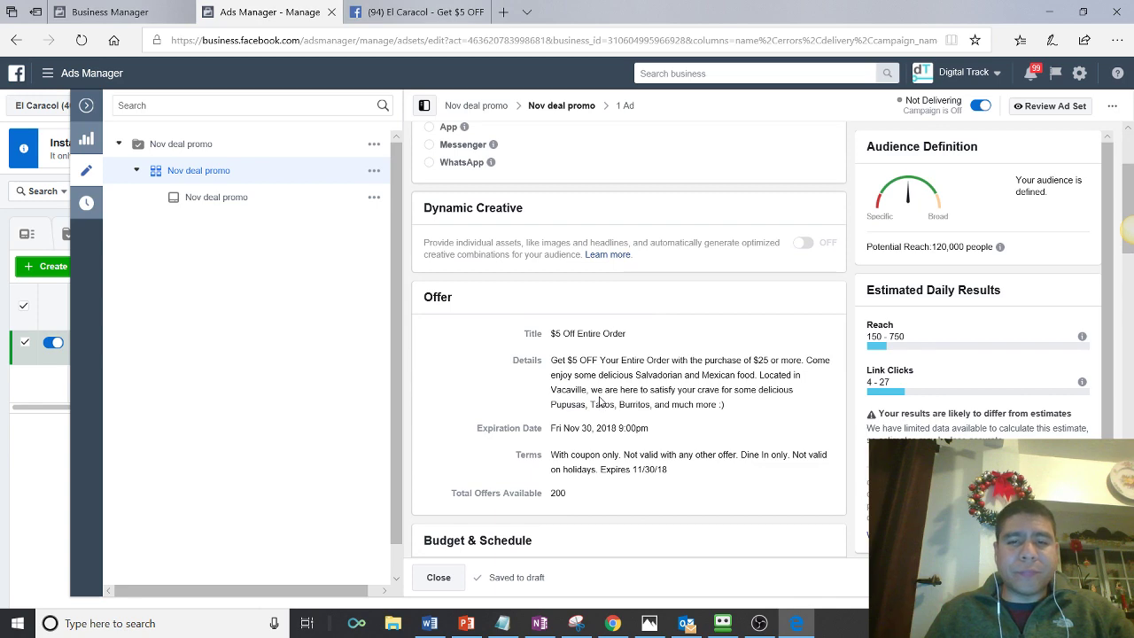
scroll(600, 401, "down", 1)
scroll(642, 370, "down", 2)
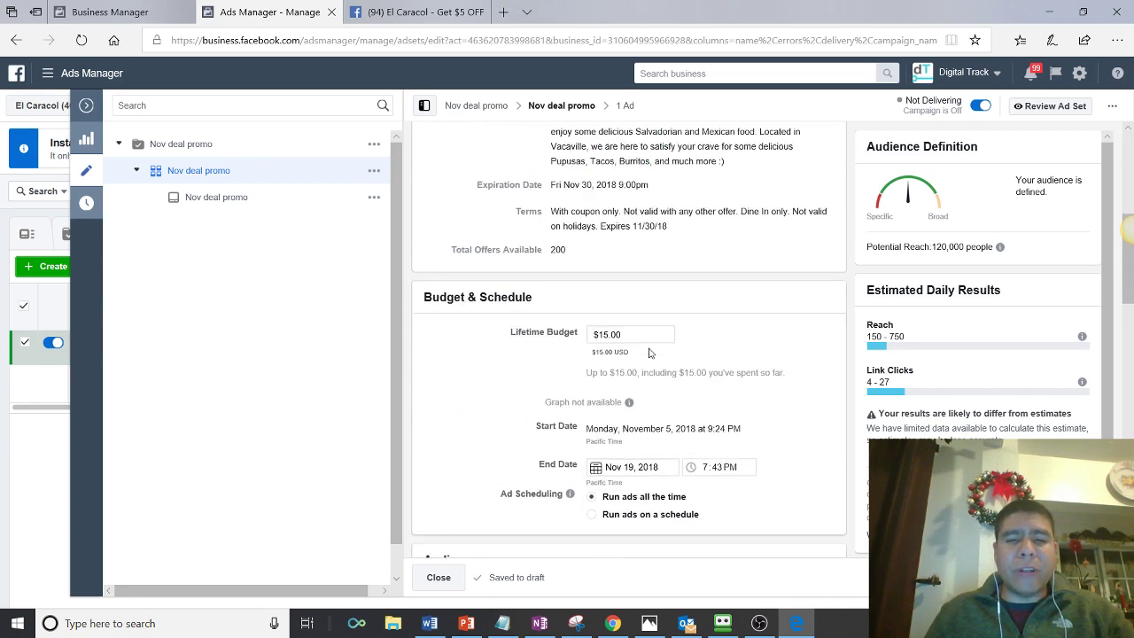
scroll(757, 374, "down", 4)
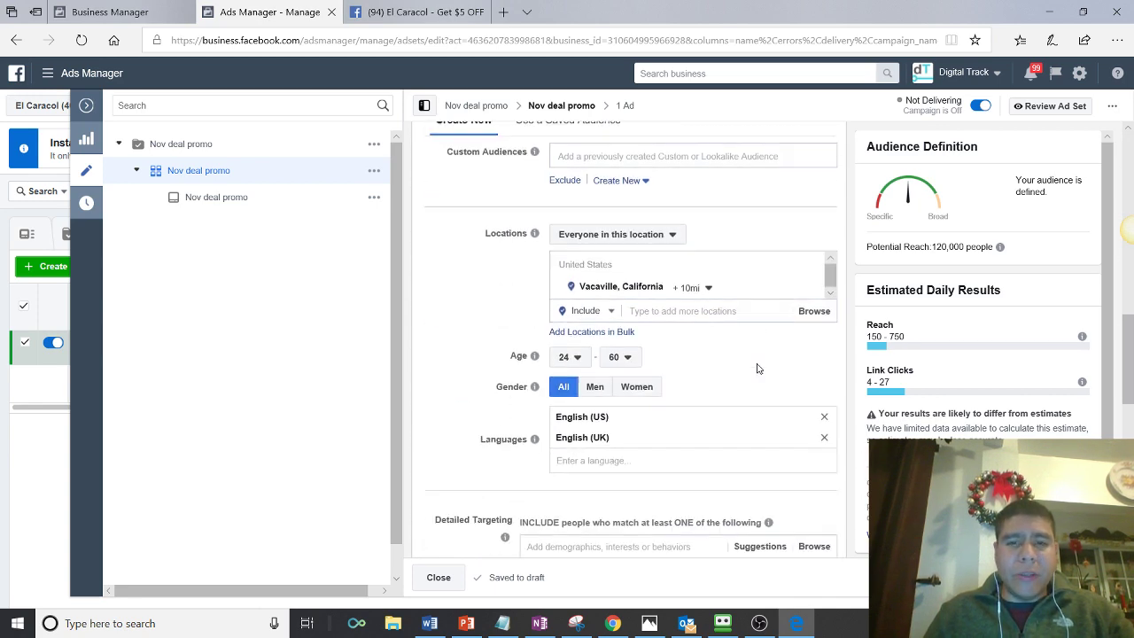
scroll(576, 433, "down", 7)
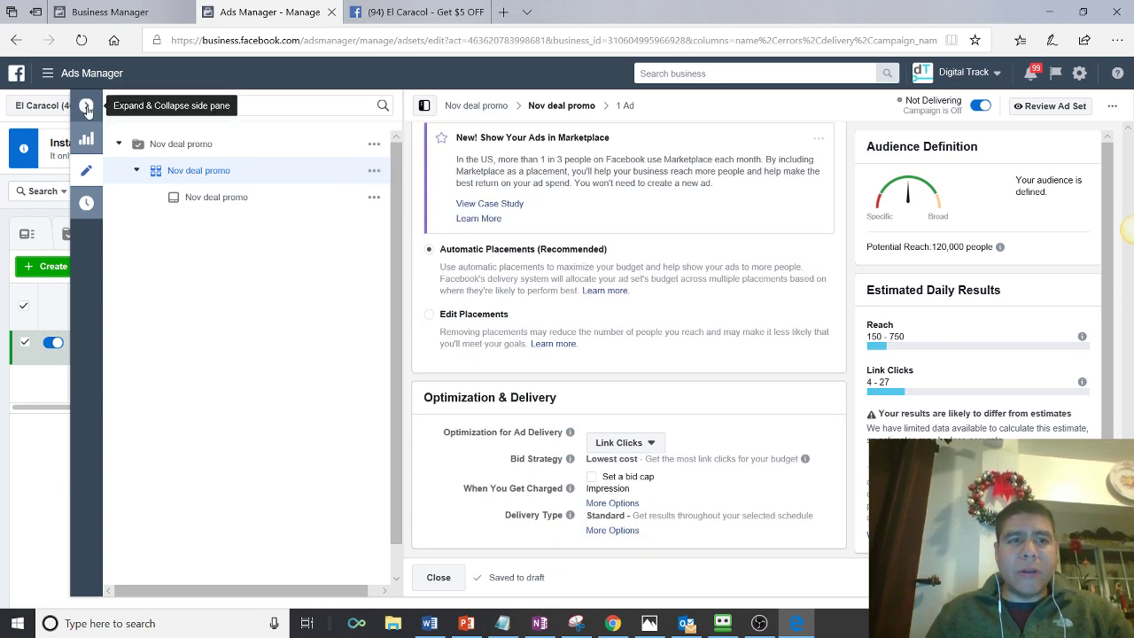
- Create an ad set named "test offer" in the existing Nov deal promo campaign, skipping the ad, and save it to draft
left_click(86, 106)
left_click(45, 266)
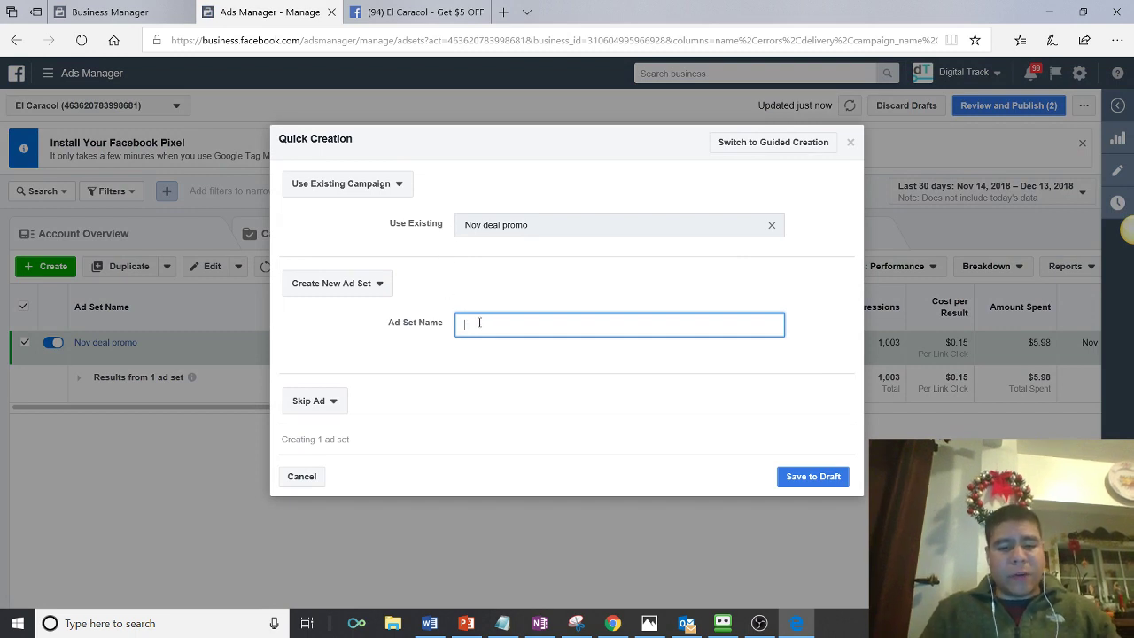
type("test offer")
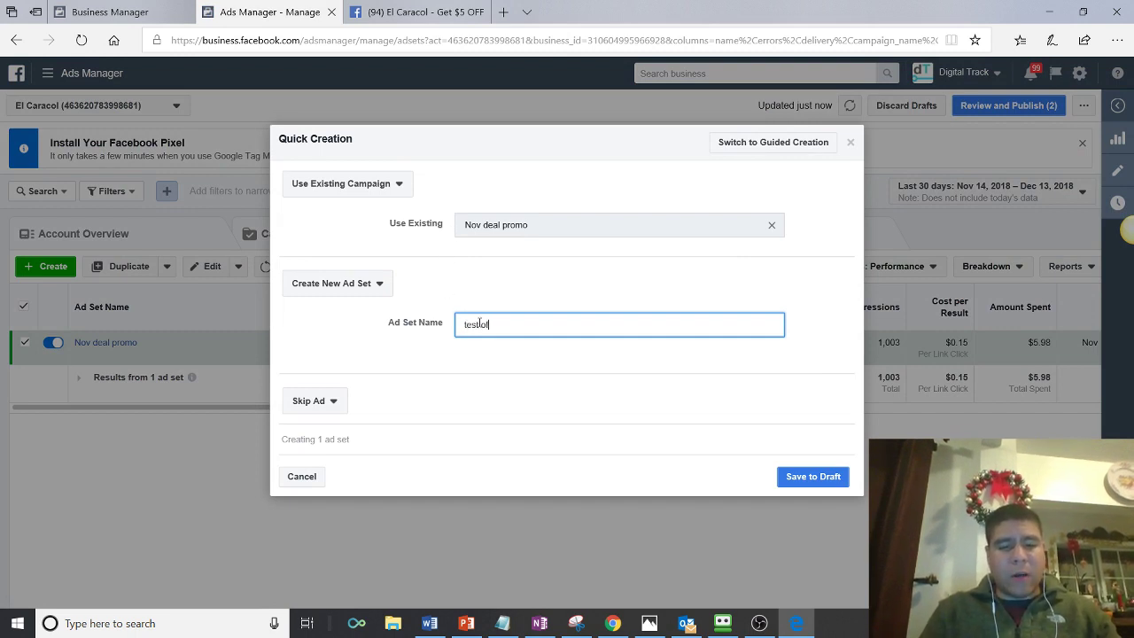
left_click(331, 405)
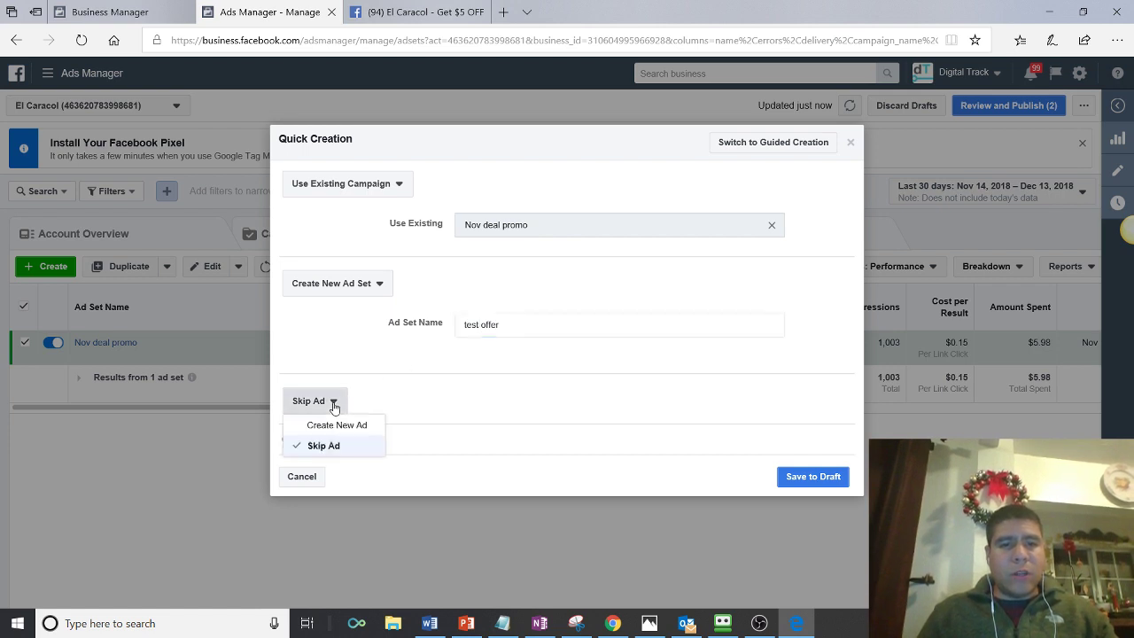
left_click(819, 482)
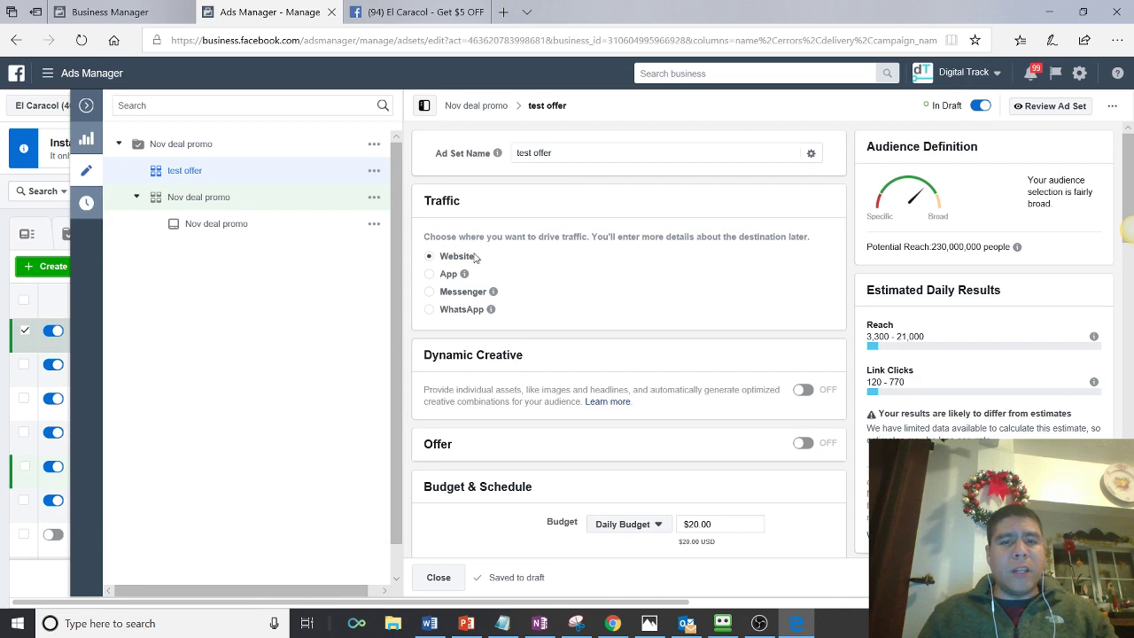
- Turn on Offer for the test offer ad set and select a Facebook Page from the Digital Track pages
scroll(509, 259, "down", 1)
mouse_move(492, 262)
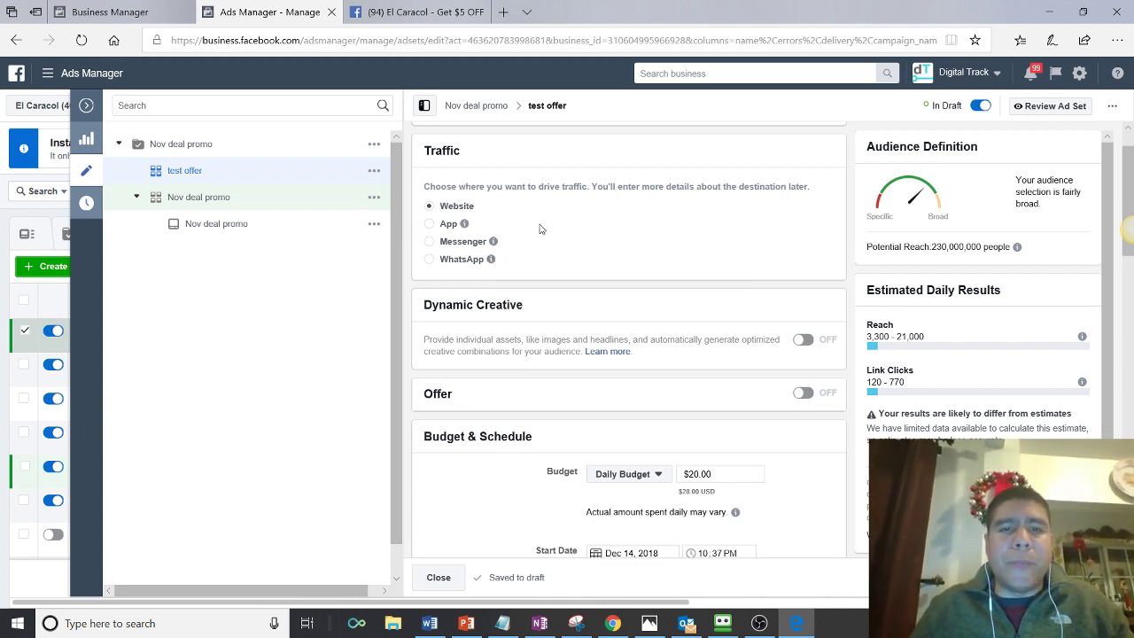
scroll(617, 298, "down", 2)
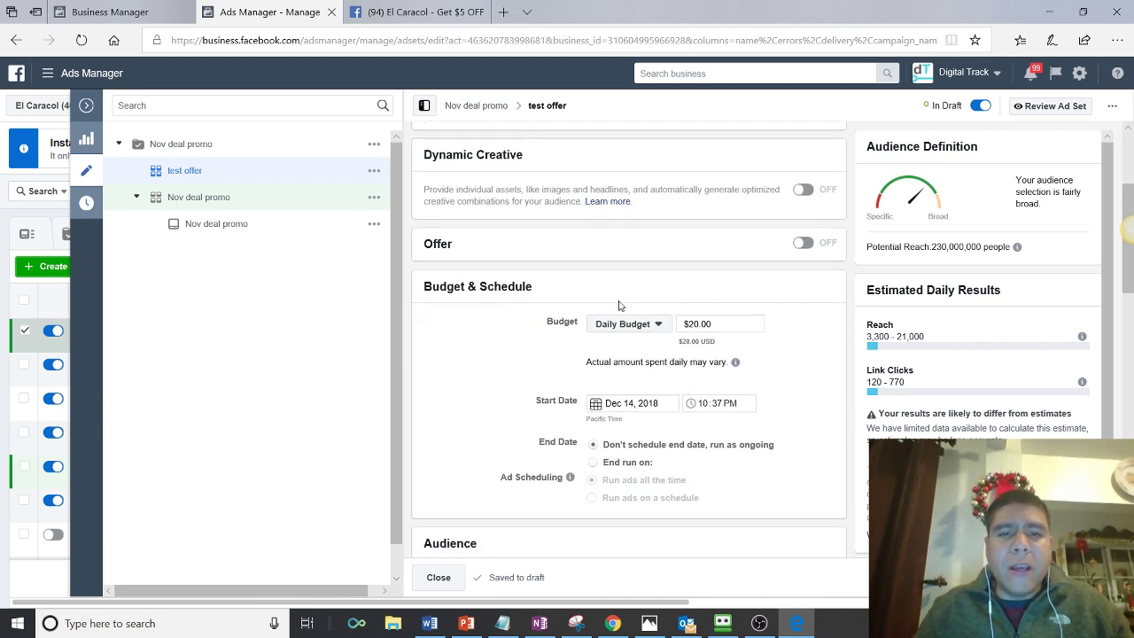
left_click(804, 243)
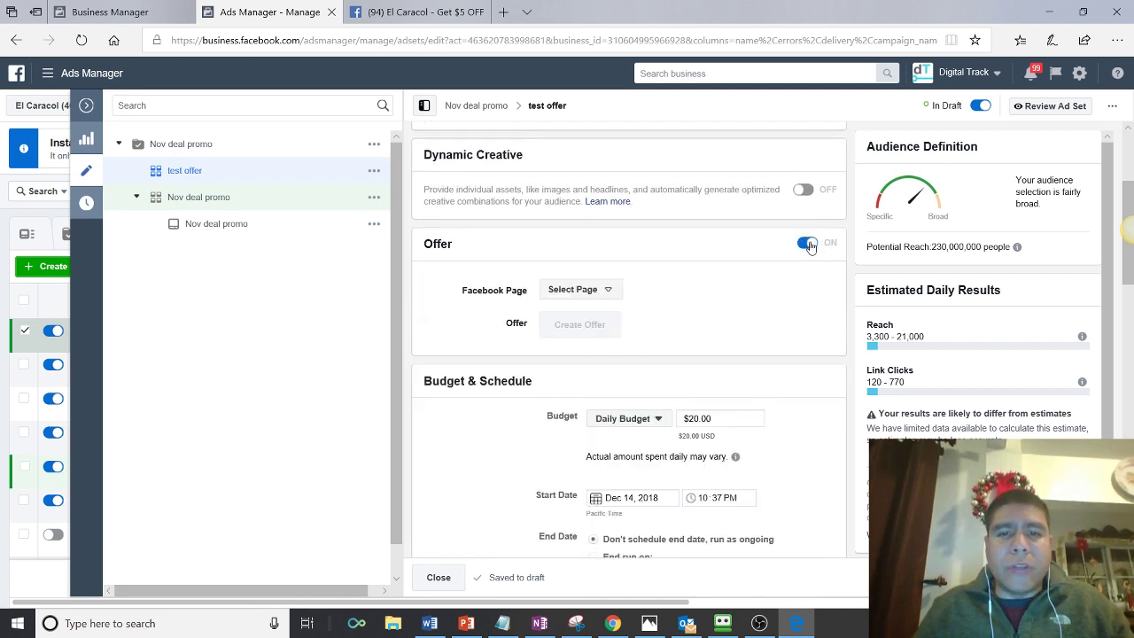
left_click(620, 289)
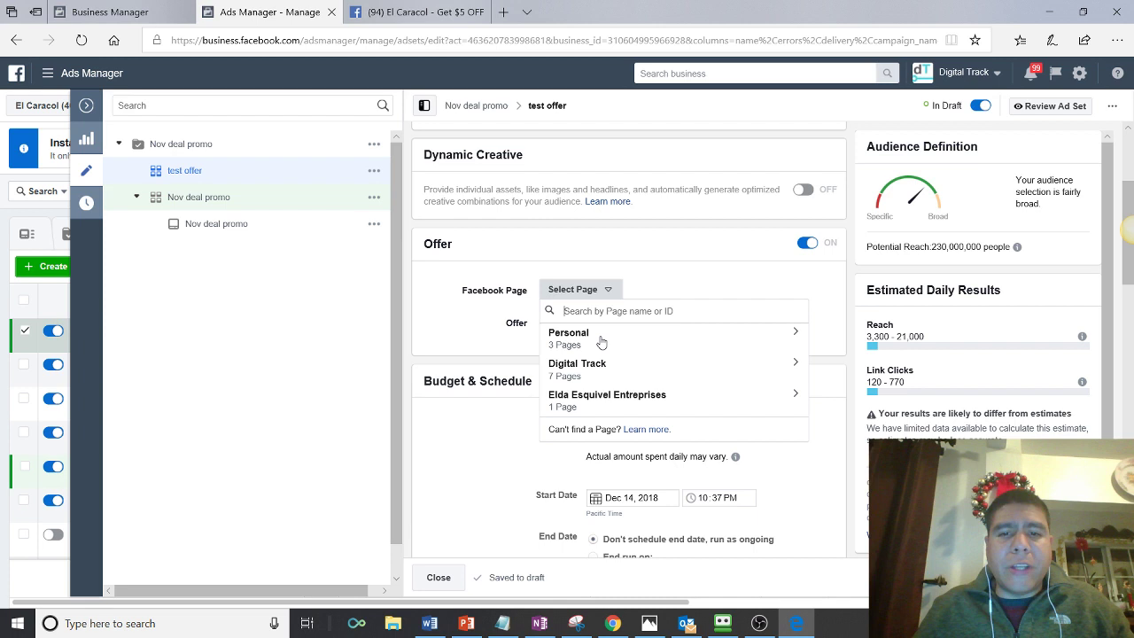
left_click(624, 370)
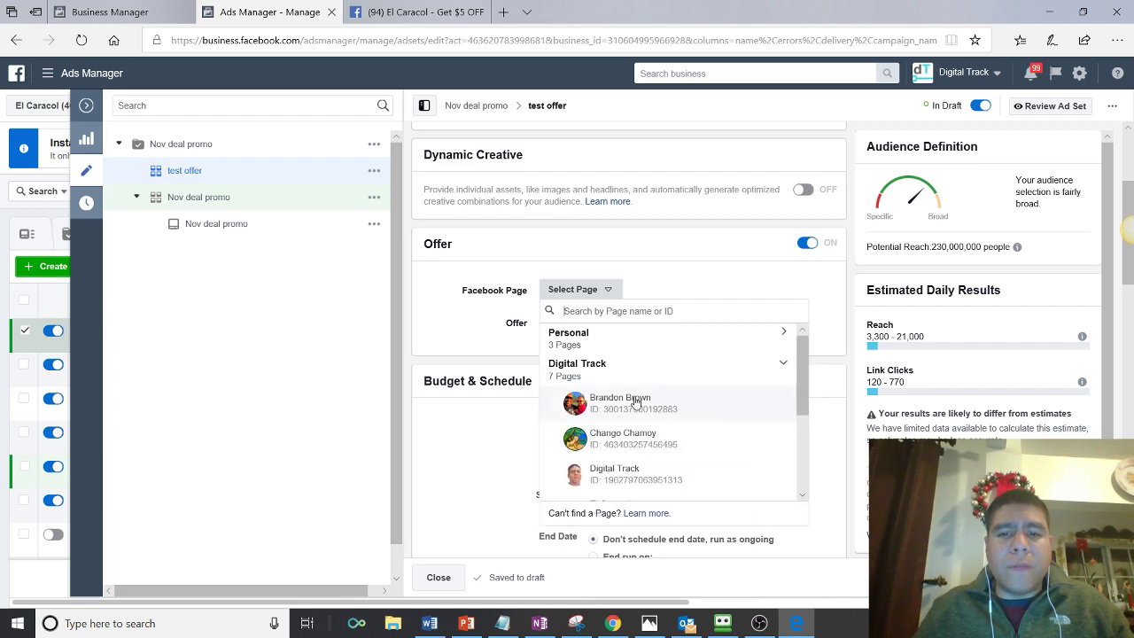
scroll(635, 402, "down", 1)
left_click(632, 443)
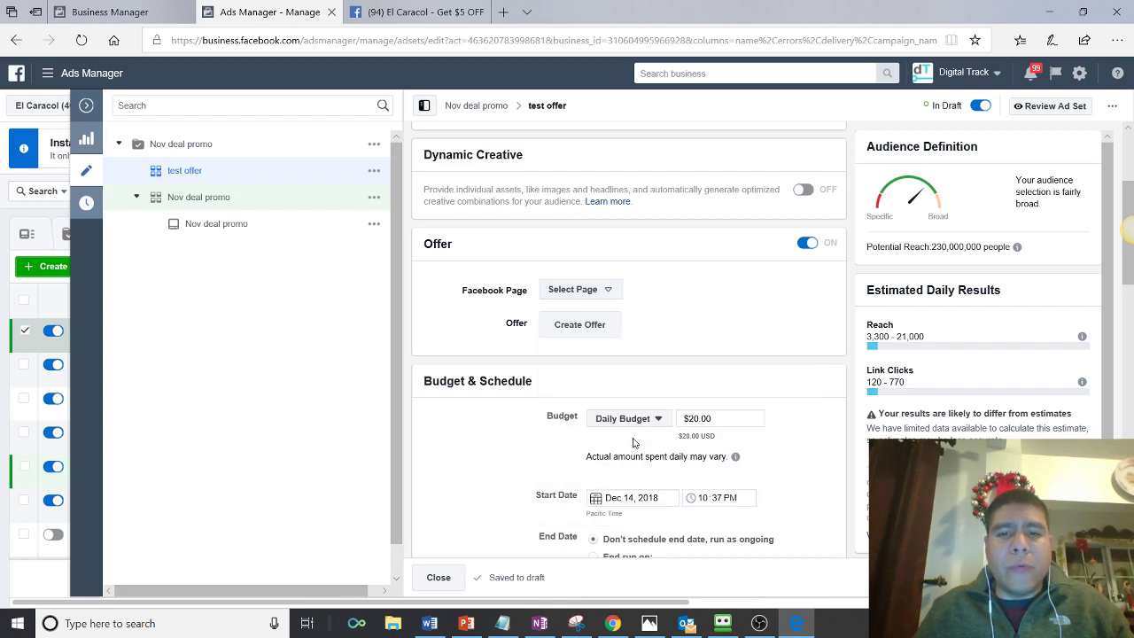
- Start a new offer titled "$5 Off entire order" with the details "$5 when purchase $25"
left_click(590, 331)
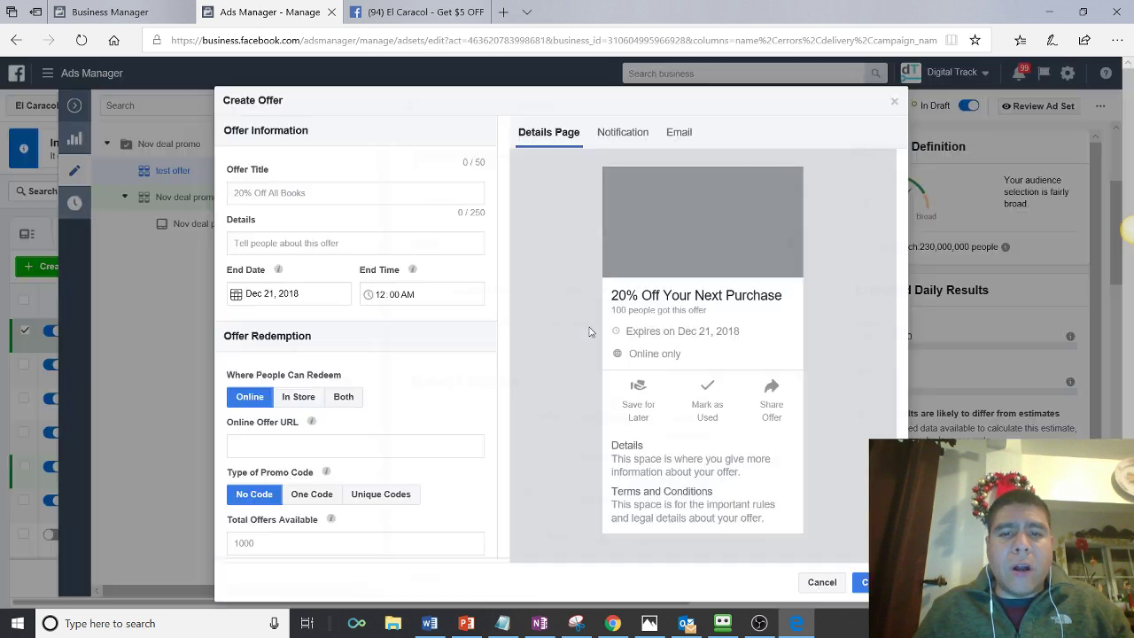
left_click(379, 195)
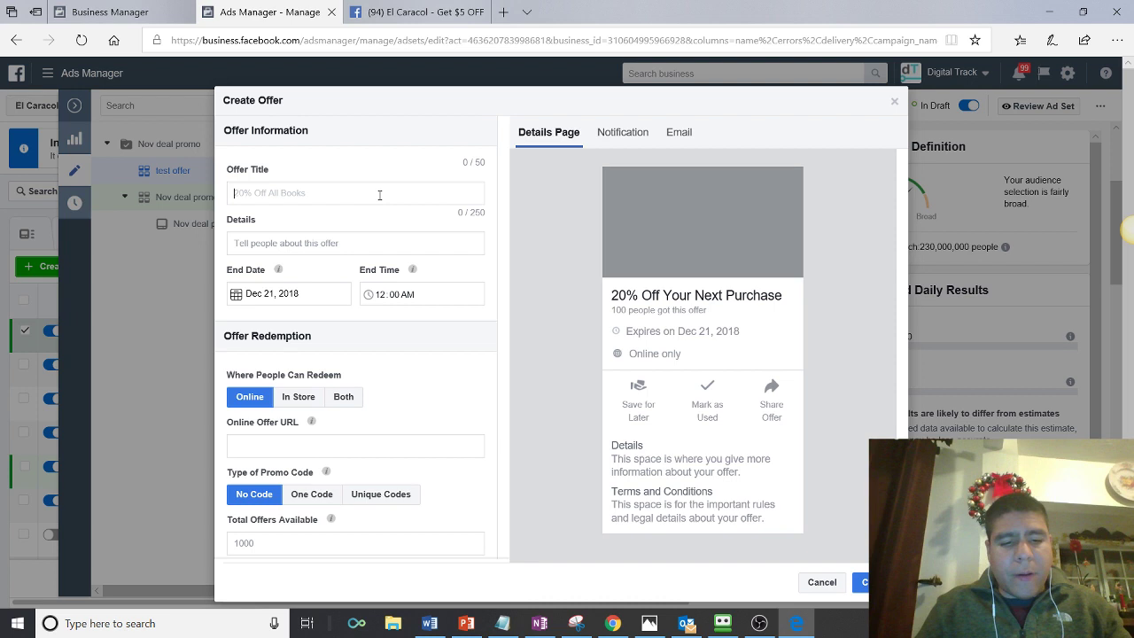
type("$5 Off en")
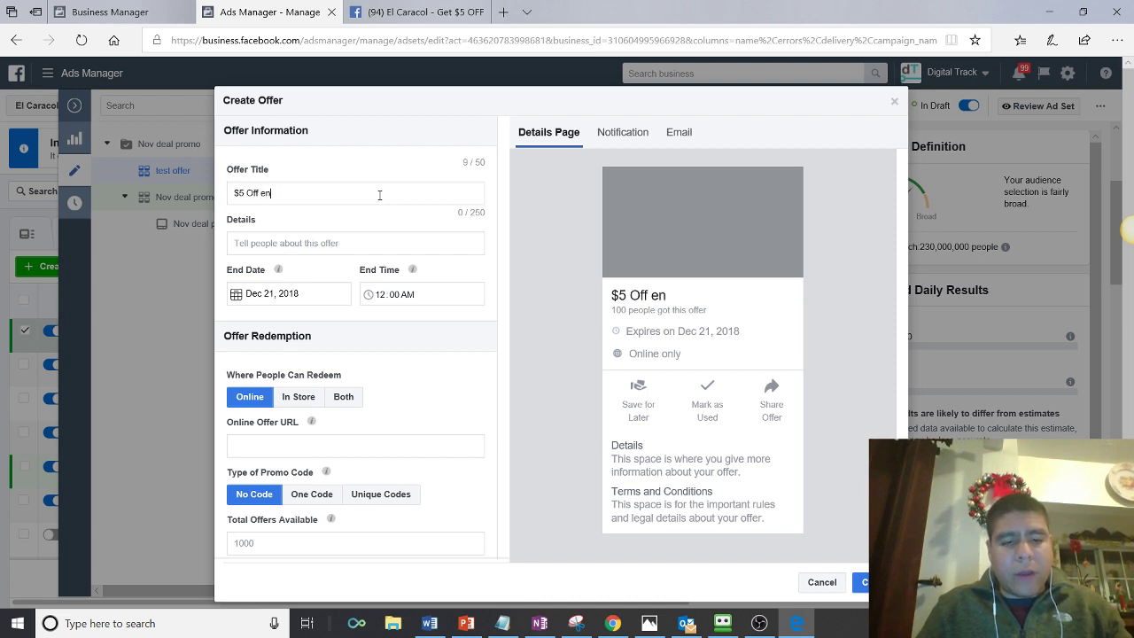
type("tire order")
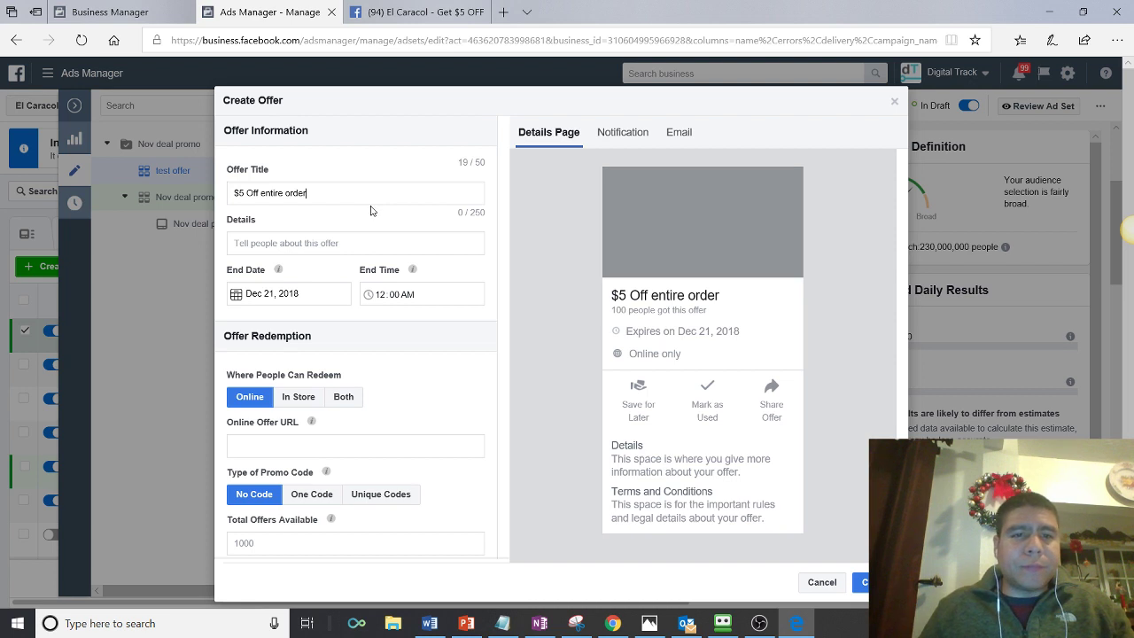
left_click(339, 242)
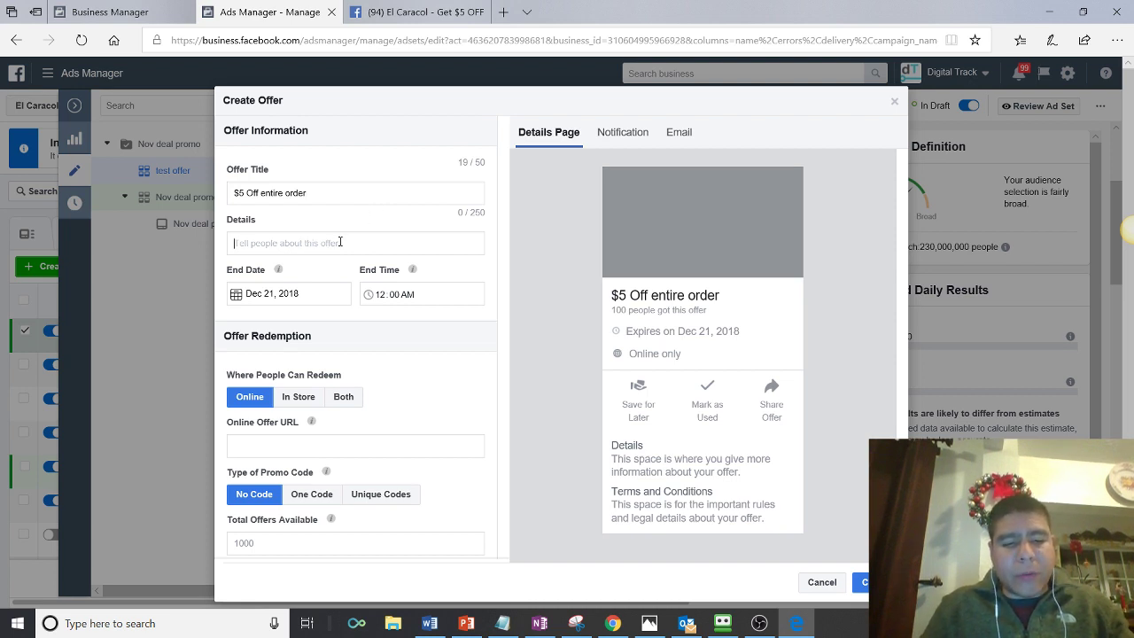
type("$5 when")
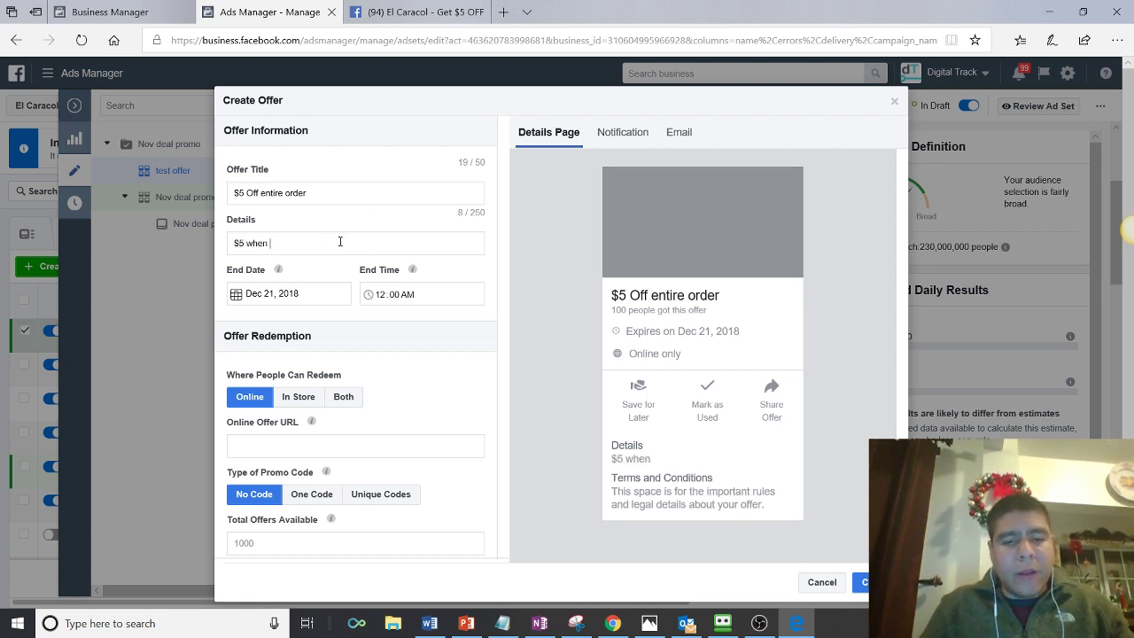
type(" purchas")
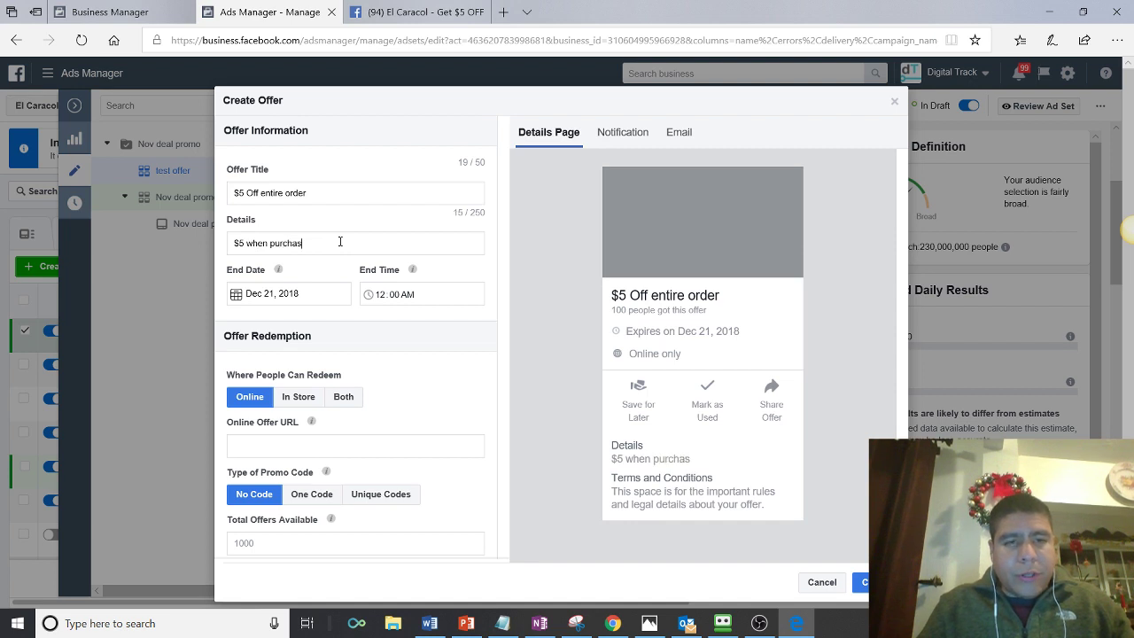
type("e $25")
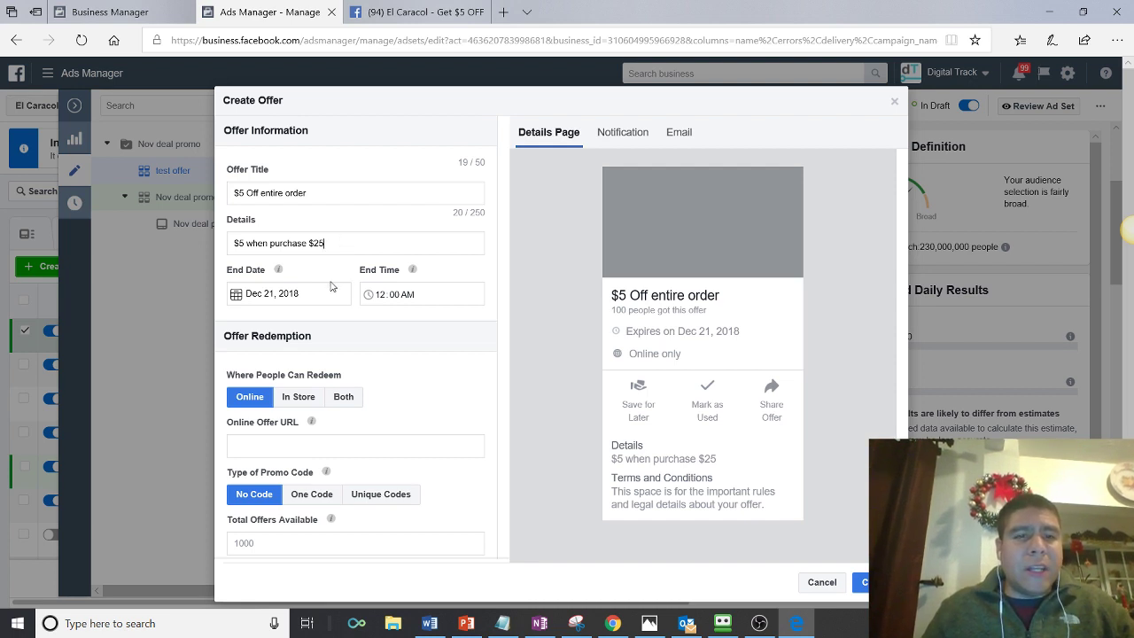
- Make the offer redeemable in store with one custom promo code, "Facebookad"
left_click(307, 398)
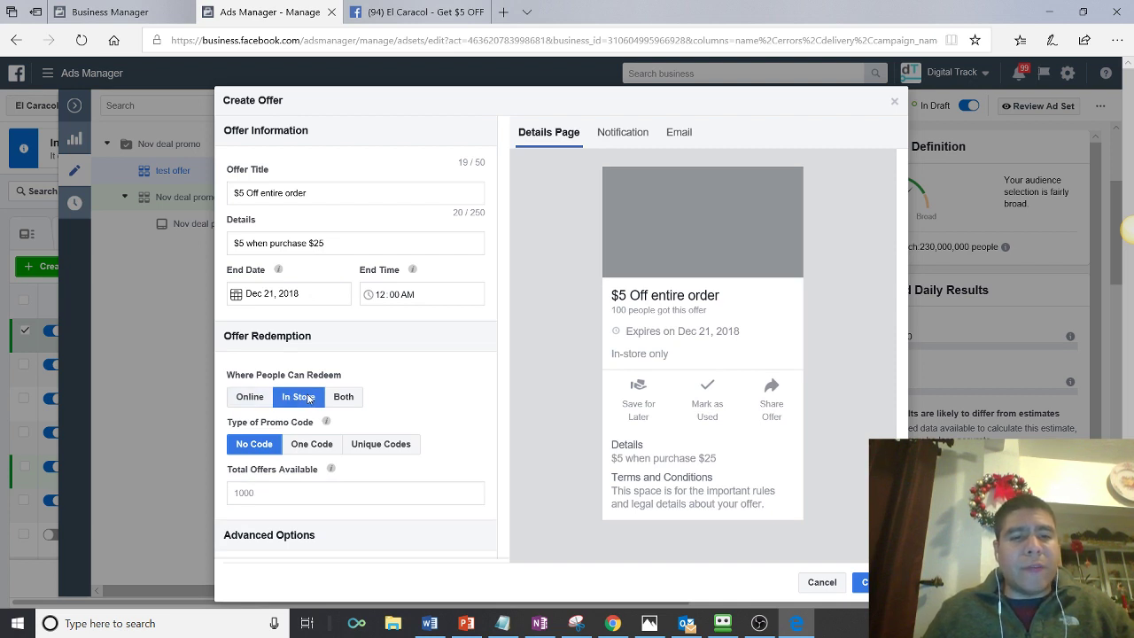
left_click(309, 444)
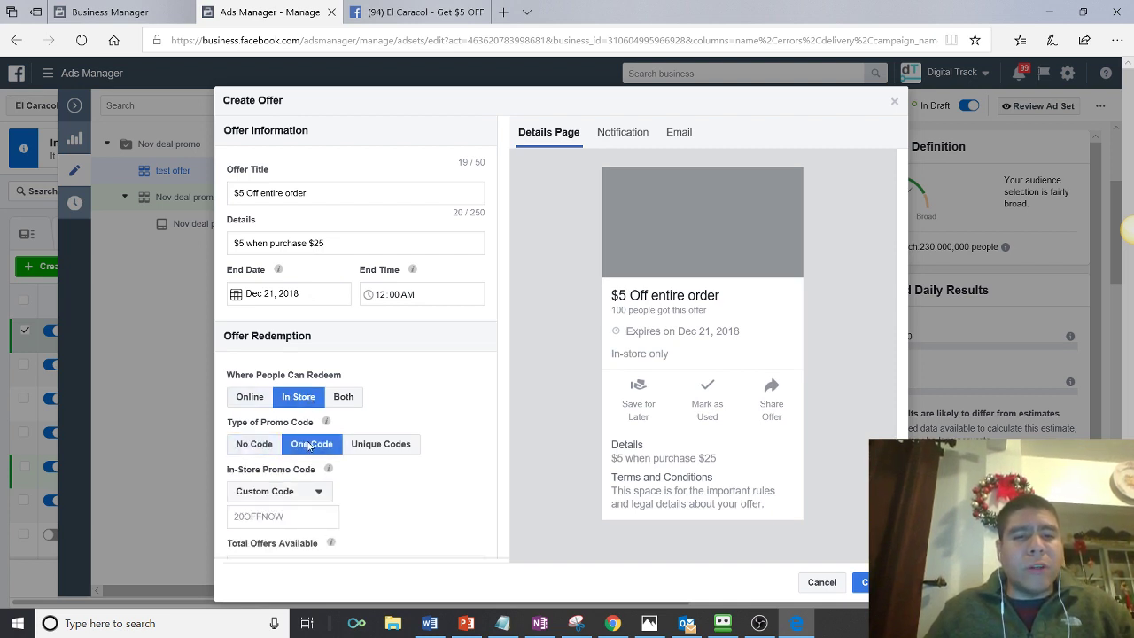
scroll(375, 469, "down", 1)
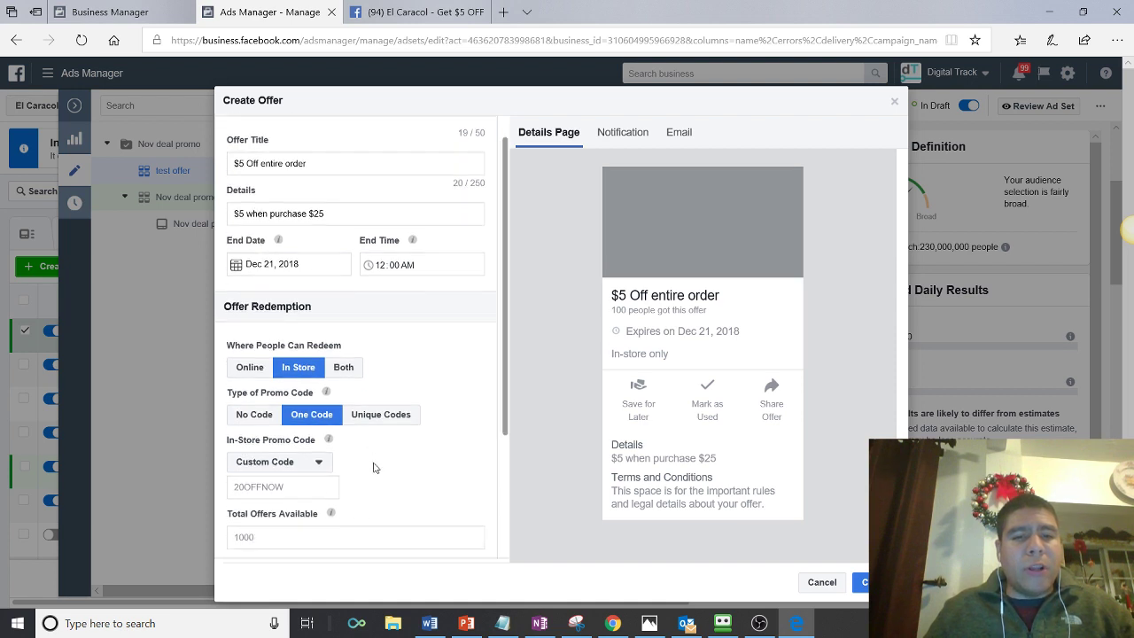
left_click(309, 487)
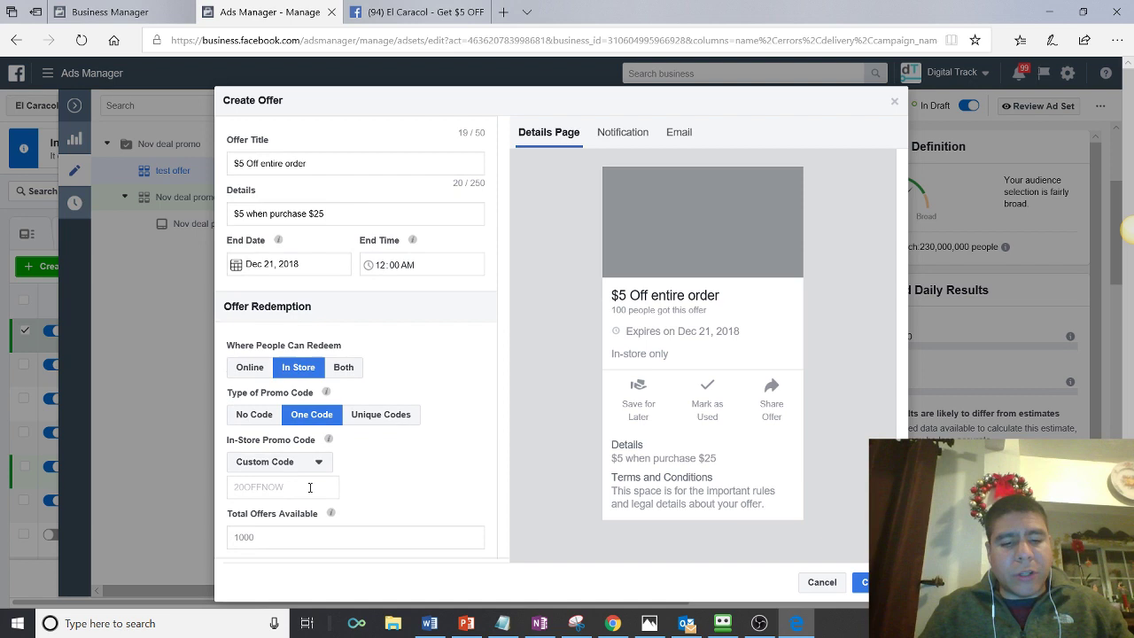
type("Faceboo")
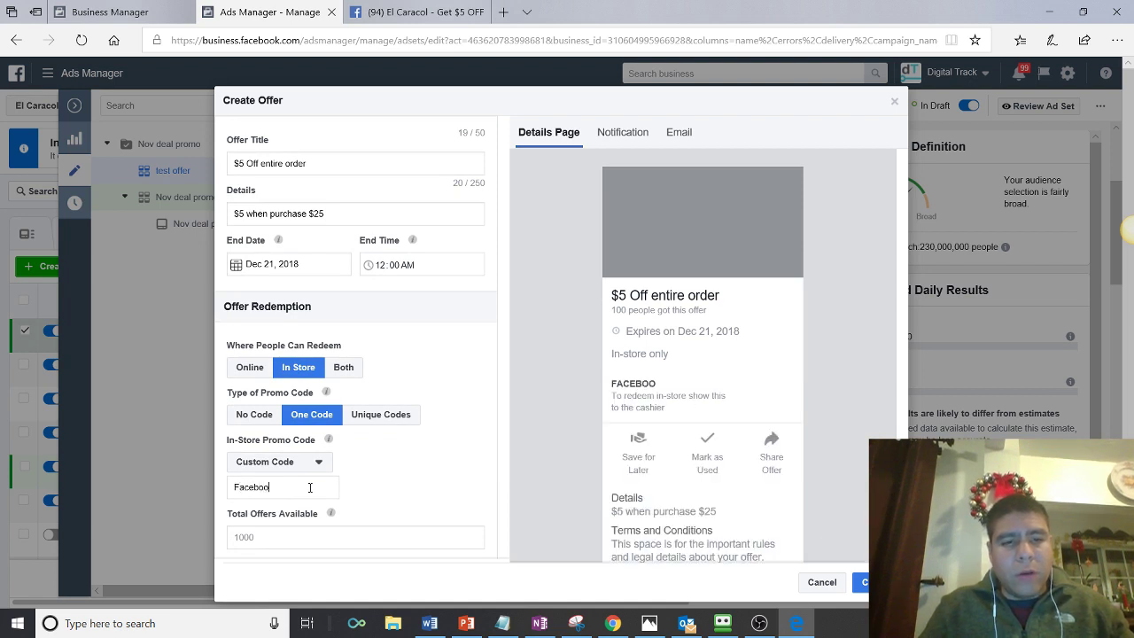
type("kads")
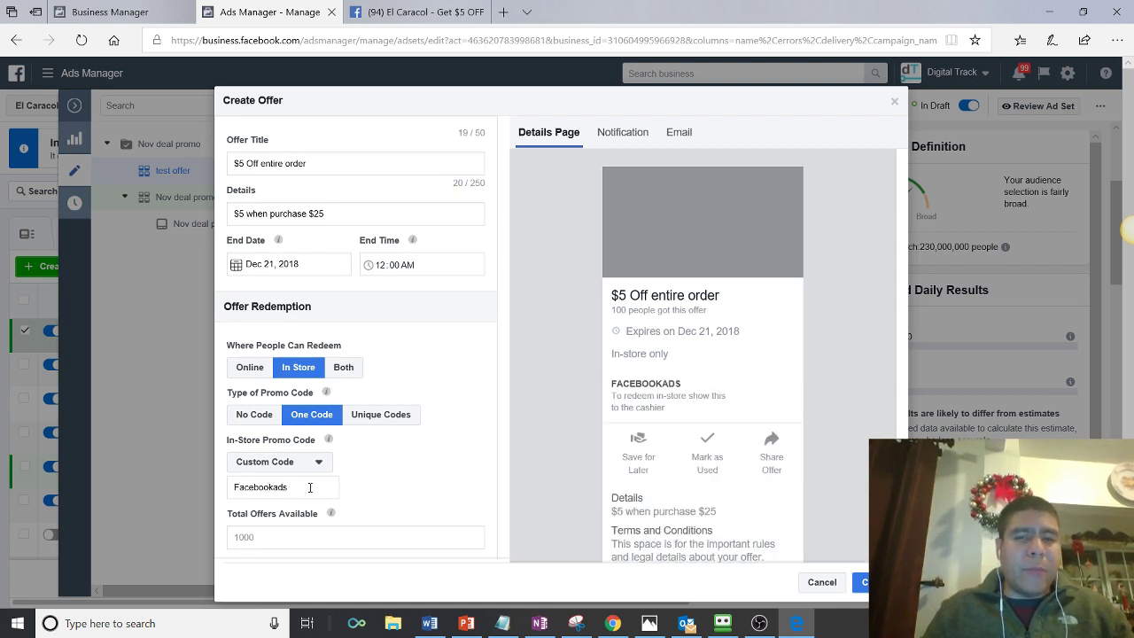
key("BackSpace")
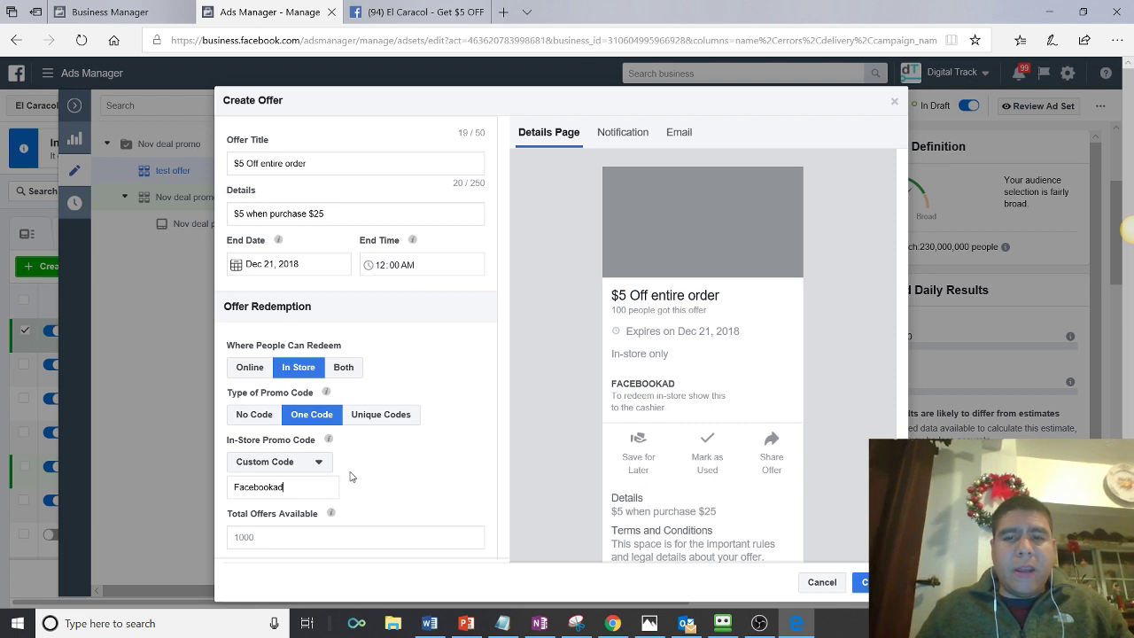
- Set the total number of offers available to 50
scroll(384, 464, "down", 2)
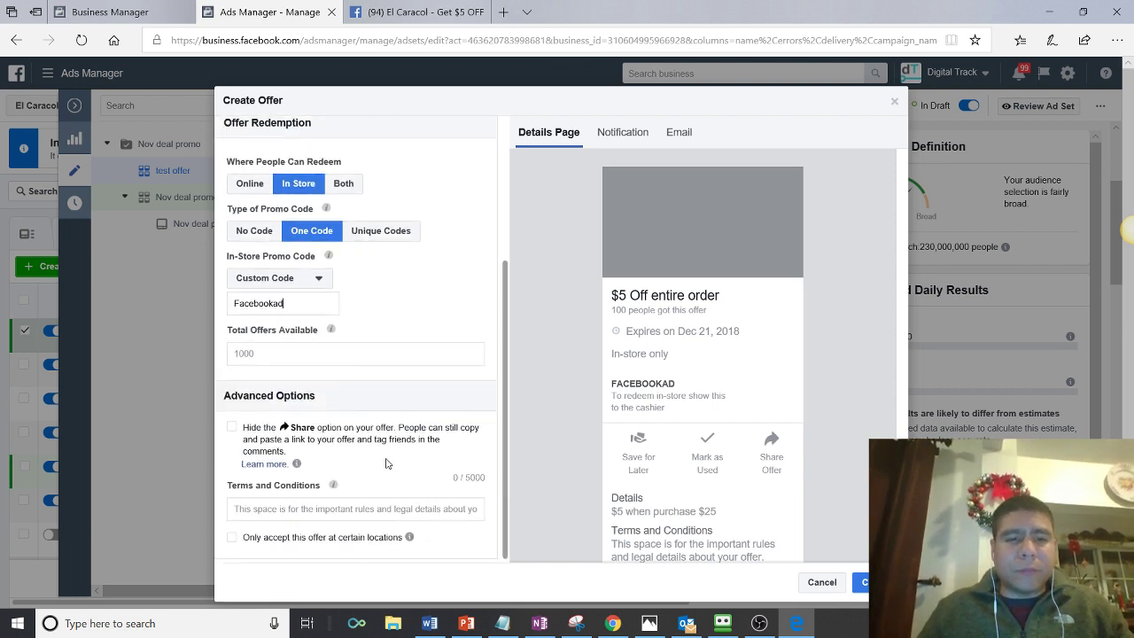
left_click(302, 350)
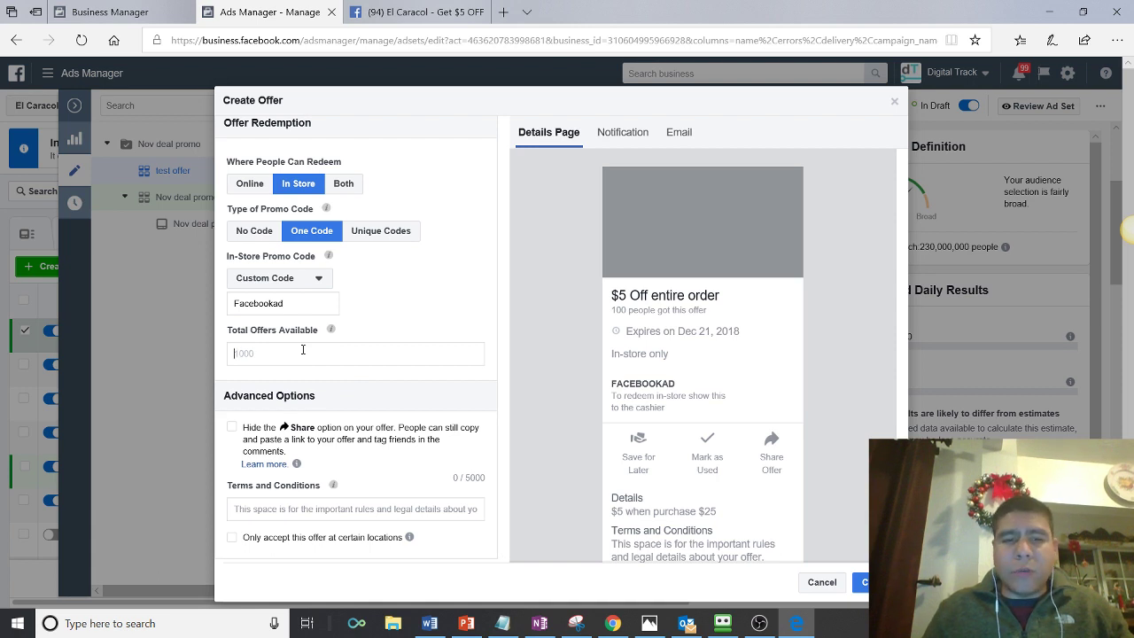
type("50")
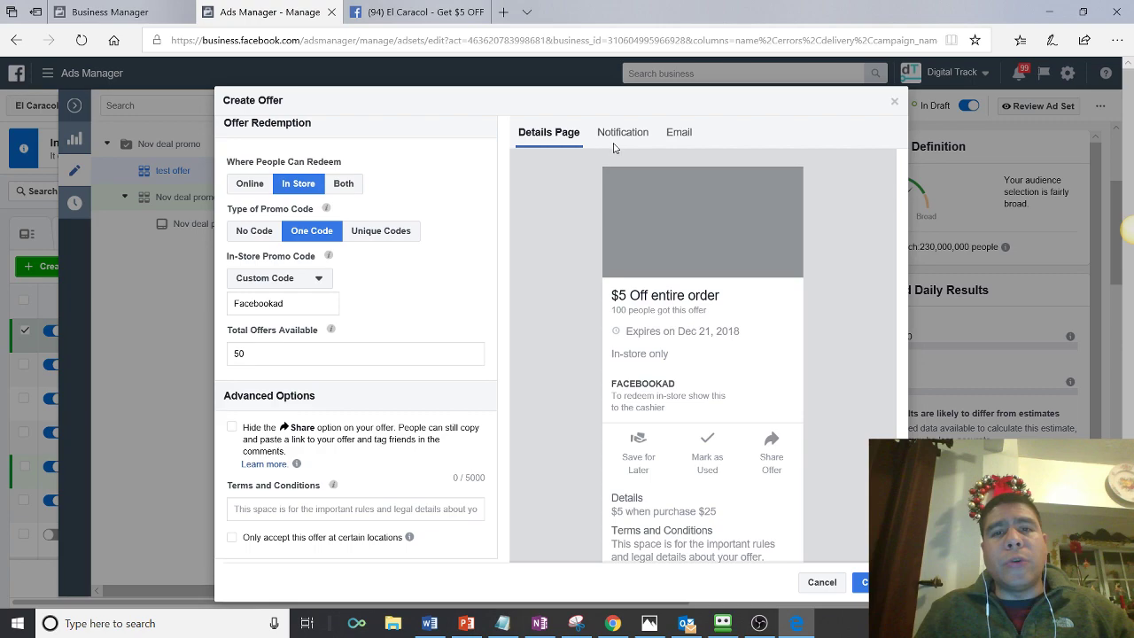
- Review the offer's notification and email previews and close the Create Offer dialog
left_click(760, 625)
left_click(760, 625)
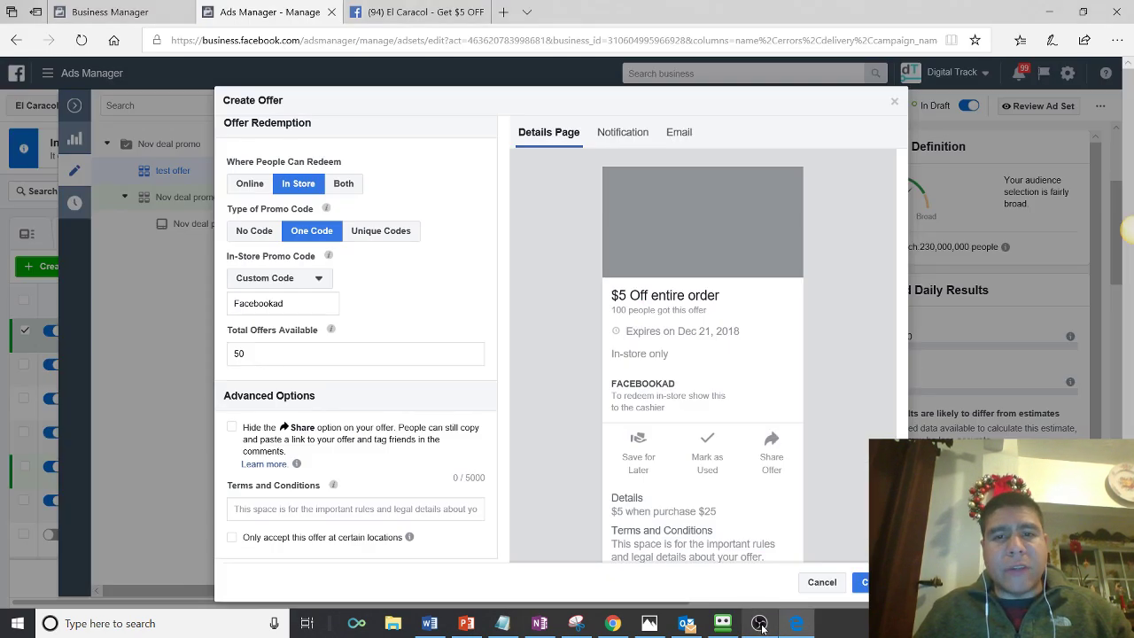
left_click(623, 133)
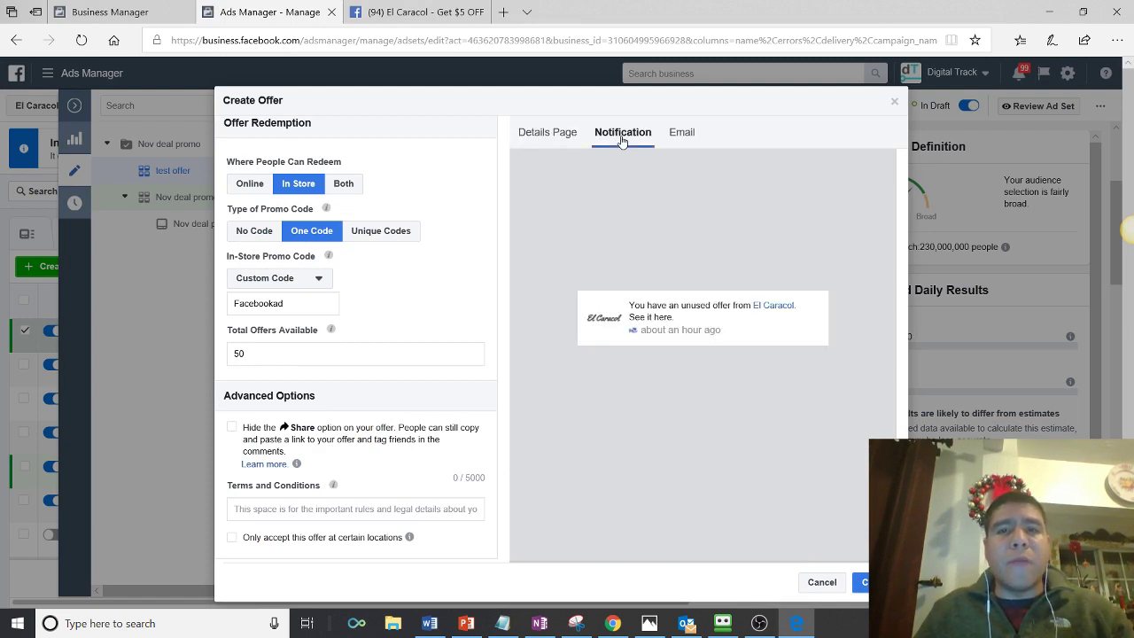
left_click(682, 138)
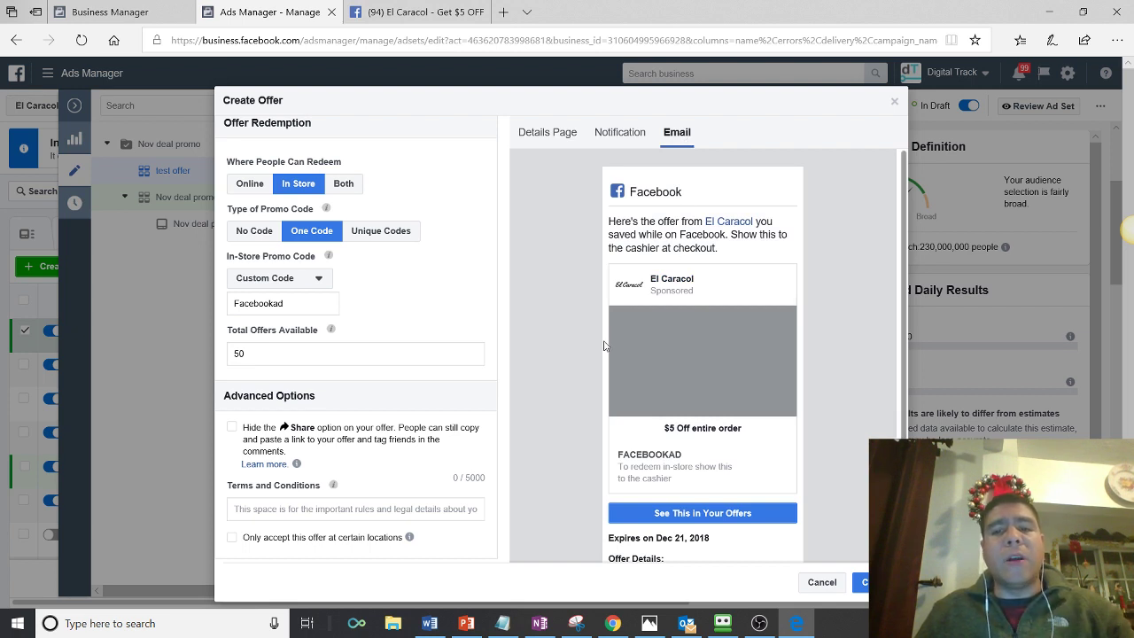
scroll(557, 379, "down", 1)
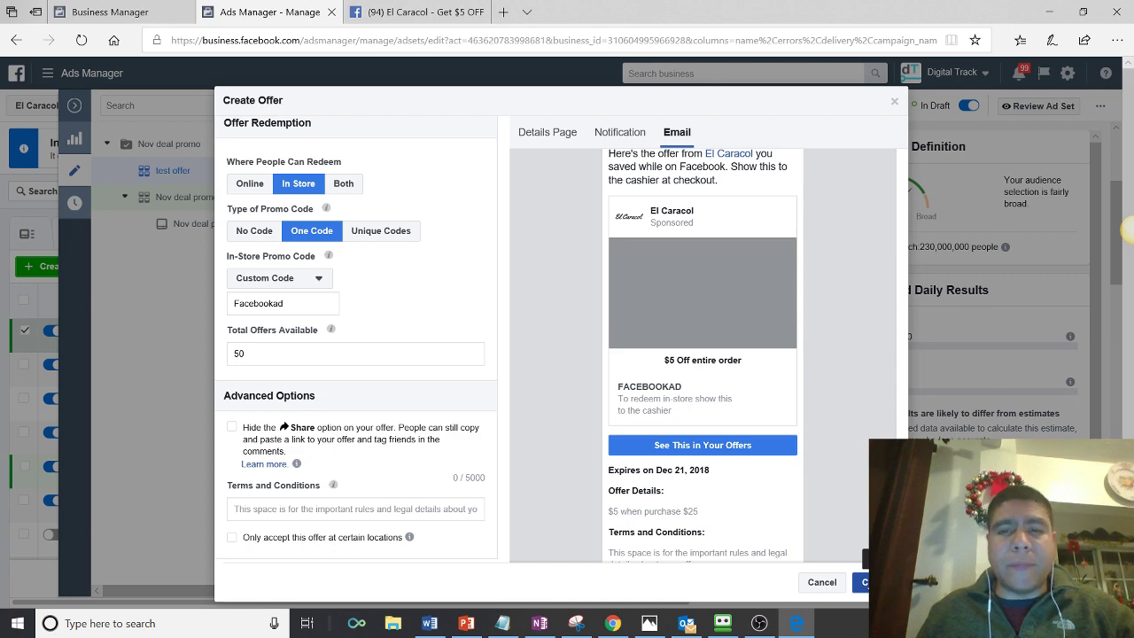
left_click(895, 103)
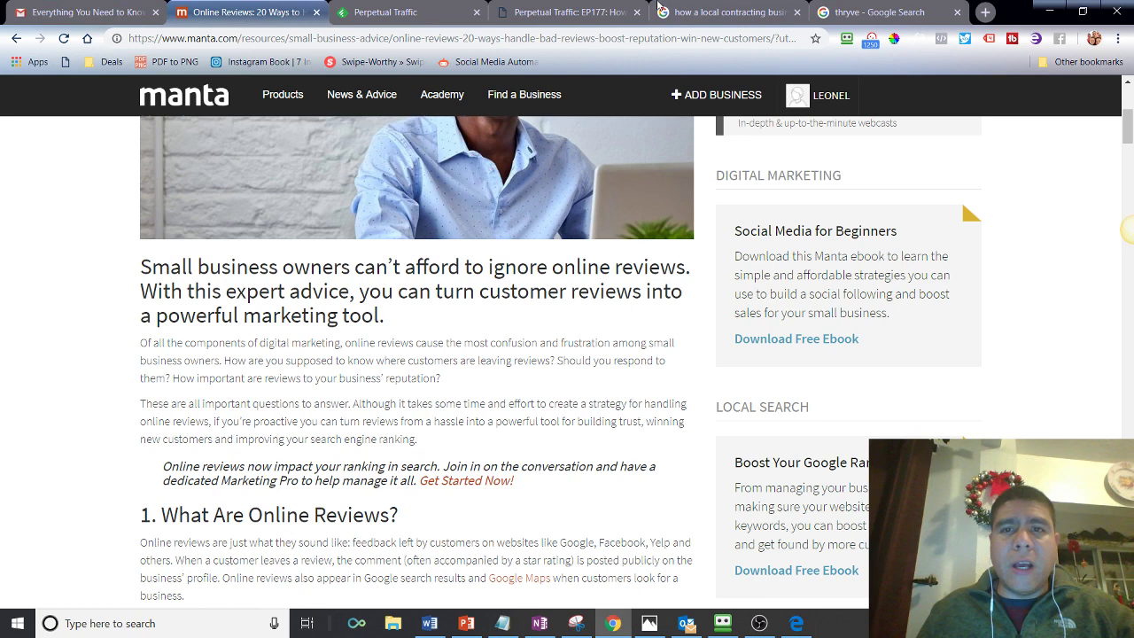
- Switch to Chrome, open Facebook in a new tab and look through the personal profile's intro and posts
left_click(985, 11)
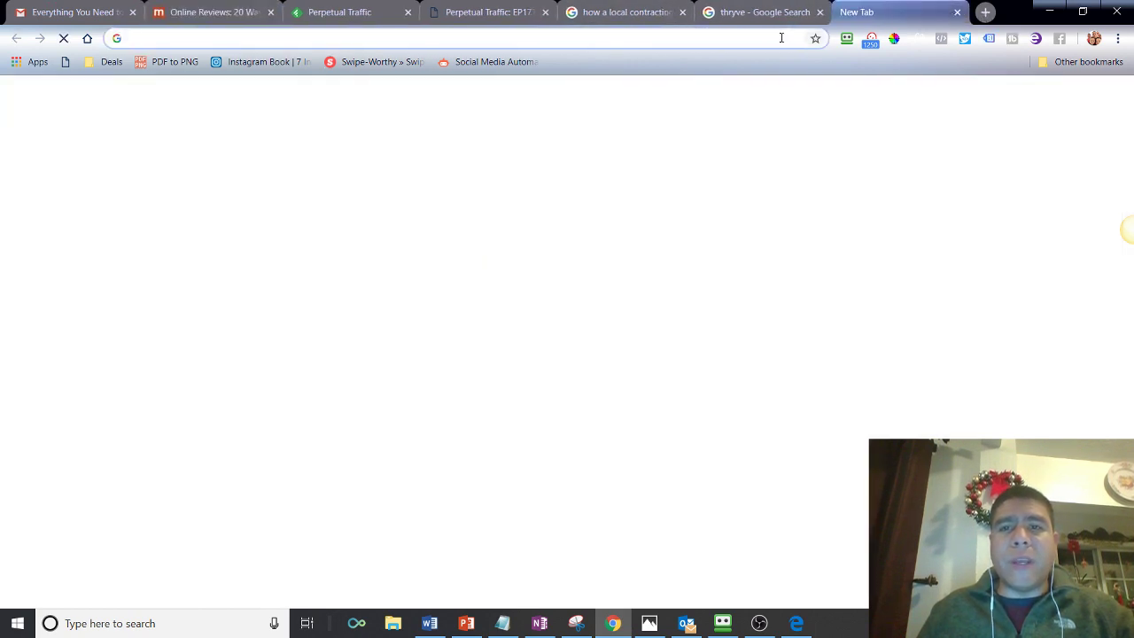
type("fa")
key("Return")
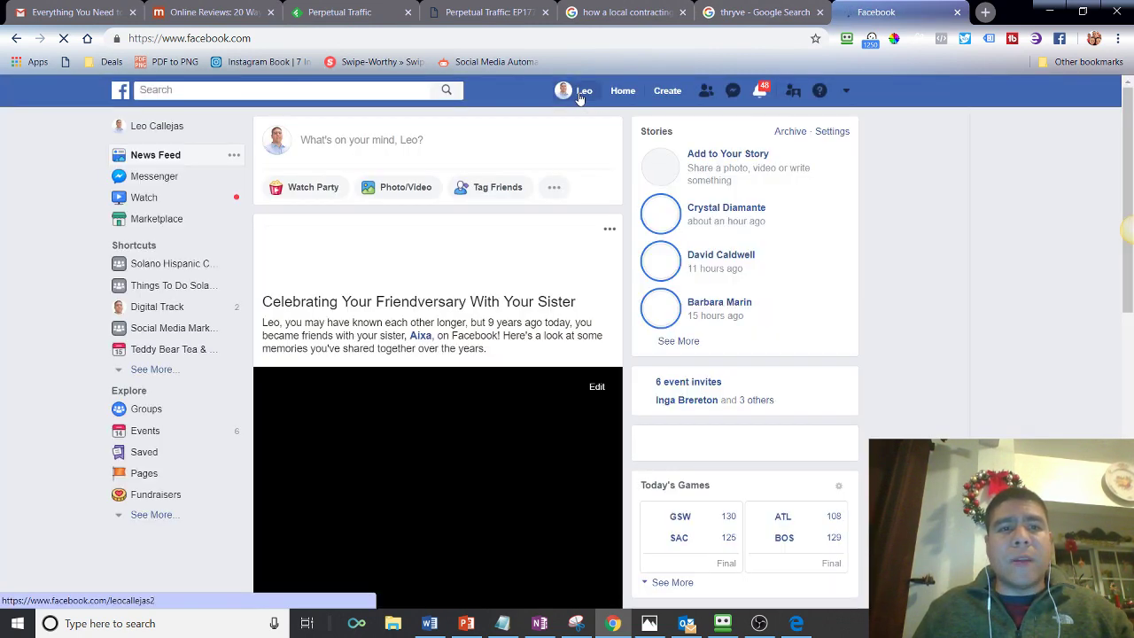
left_click(580, 93)
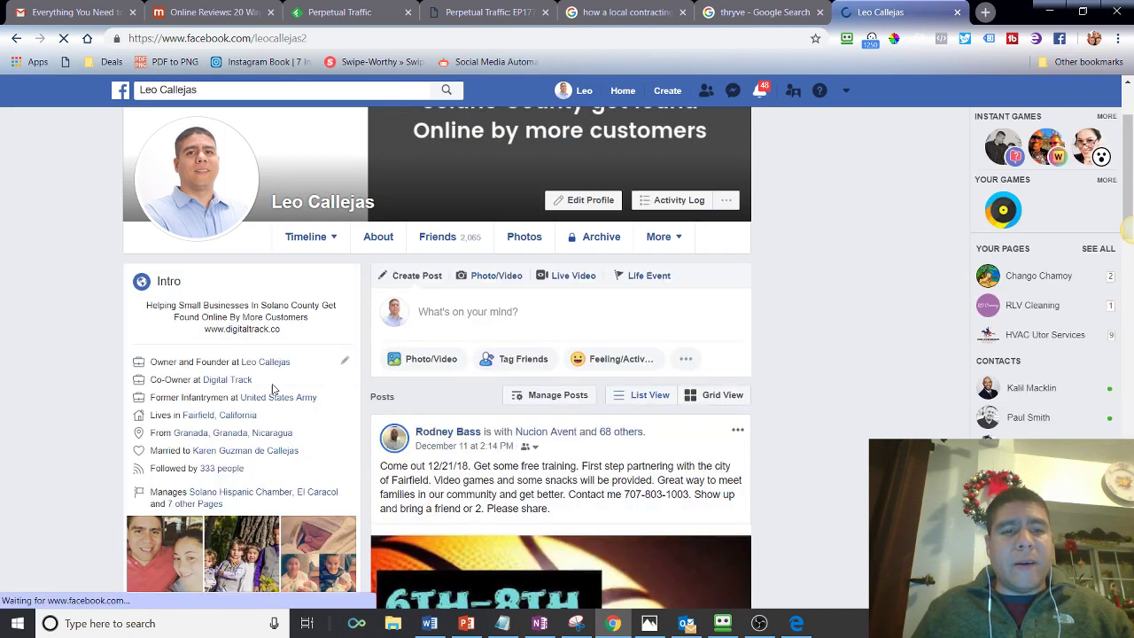
scroll(292, 408, "down", 1)
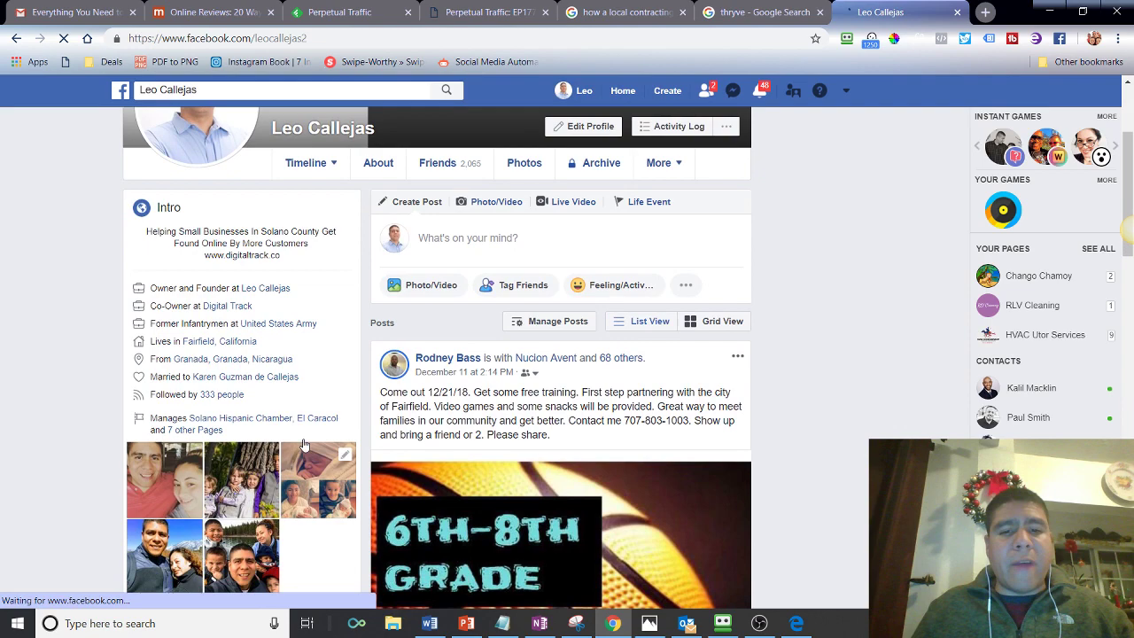
scroll(450, 390, "down", 5)
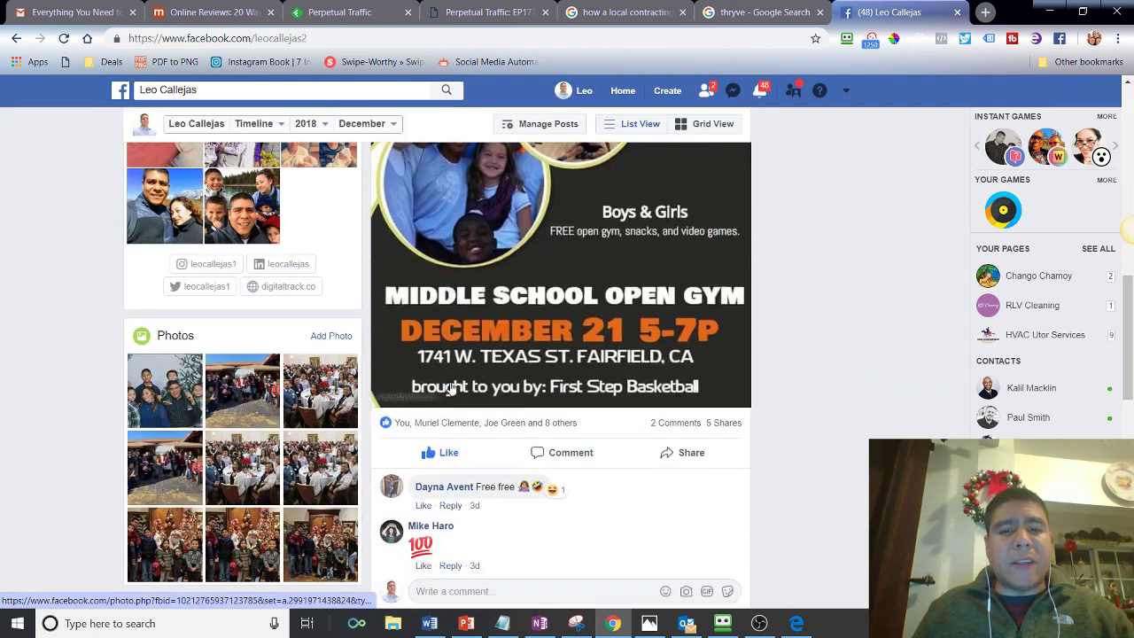
scroll(452, 388, "down", 7)
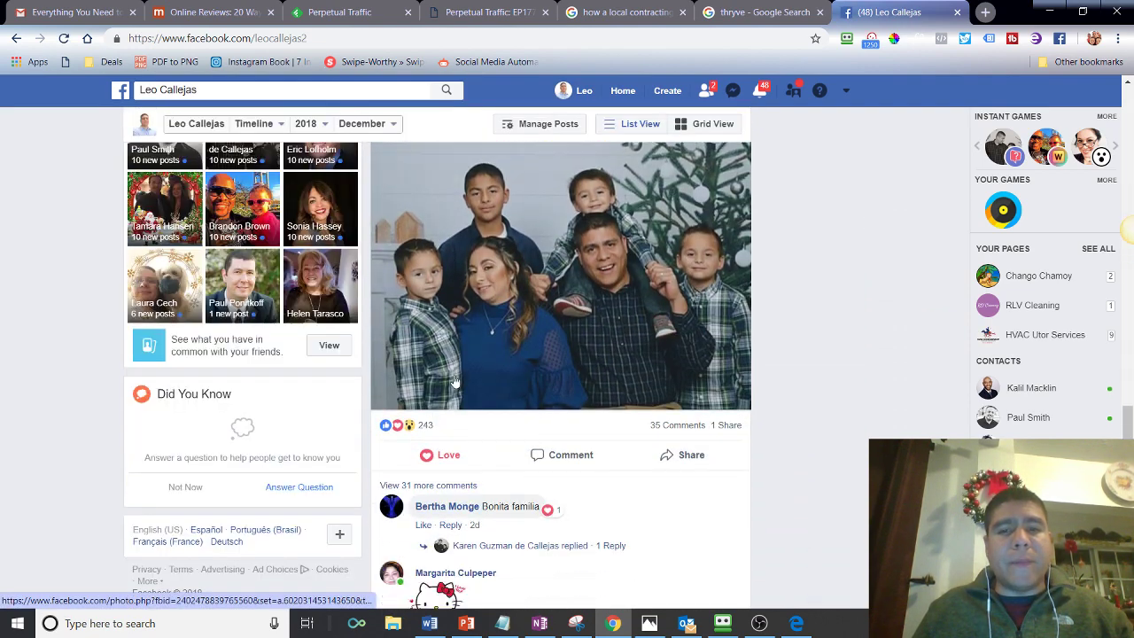
scroll(454, 381, "down", 3)
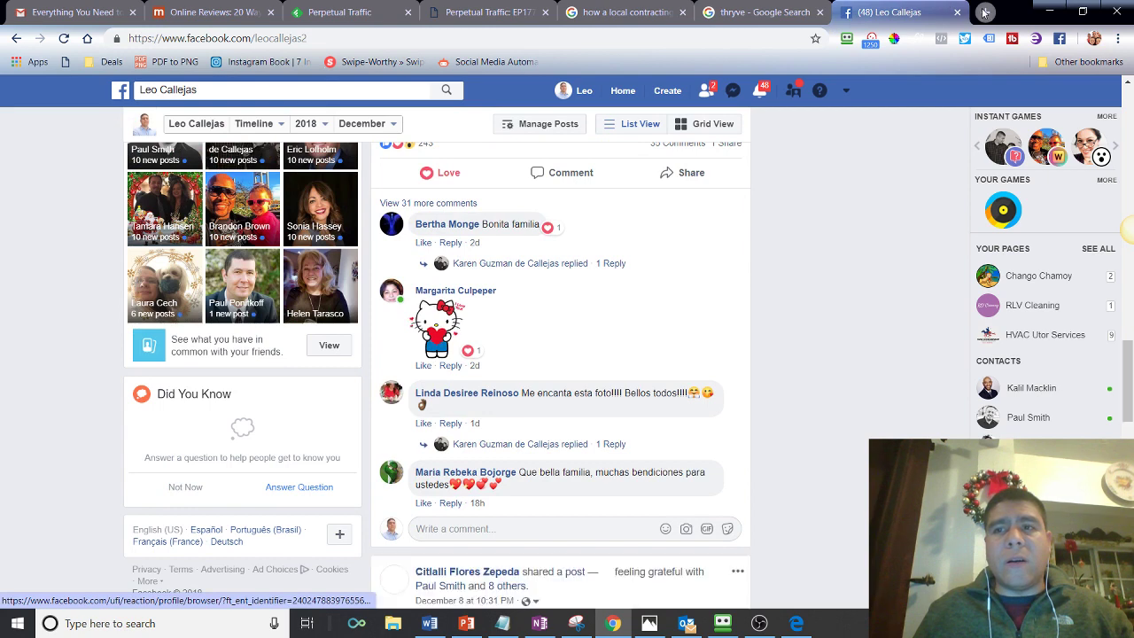
- Open digitaltrack.co in a new tab and view the home page's contact details and free report form
left_click(984, 13)
type("di")
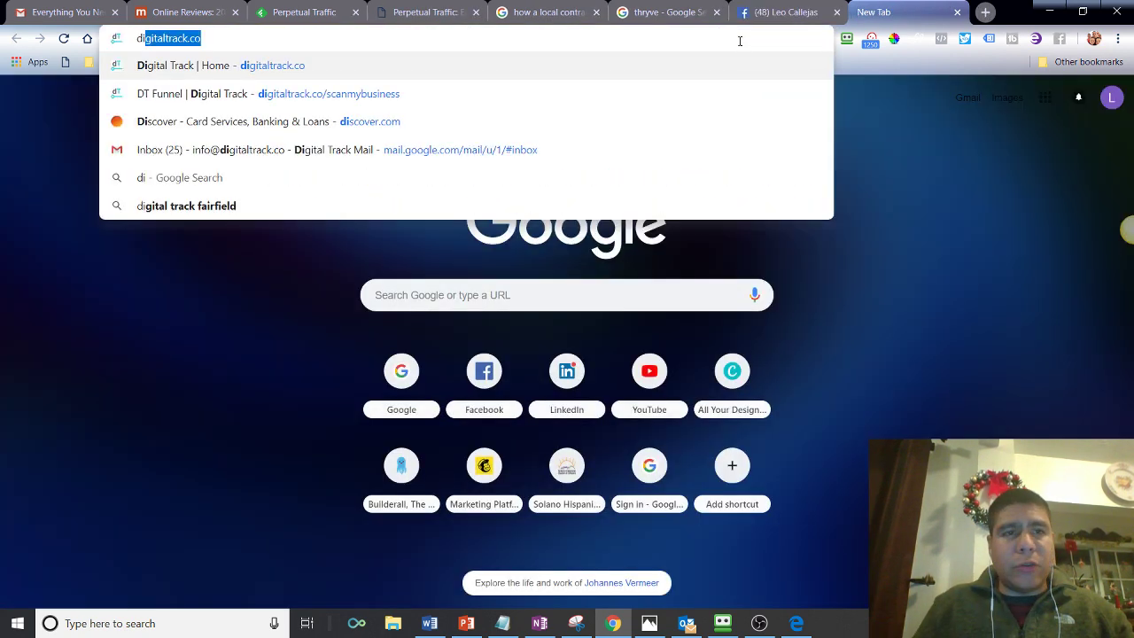
key("Return")
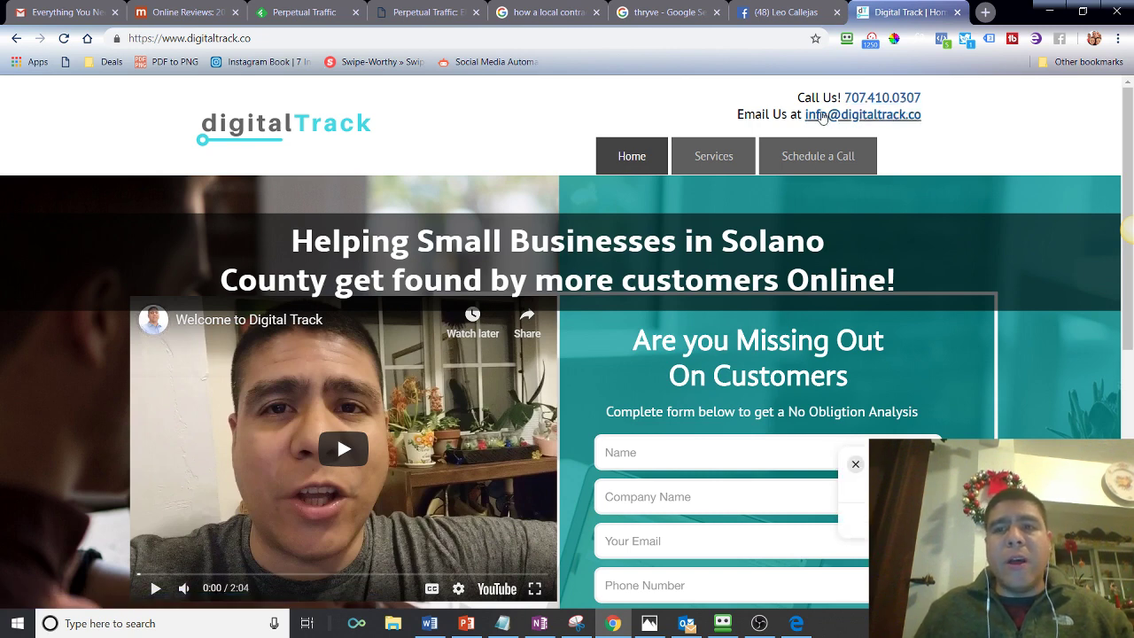
scroll(924, 151, "down", 1)
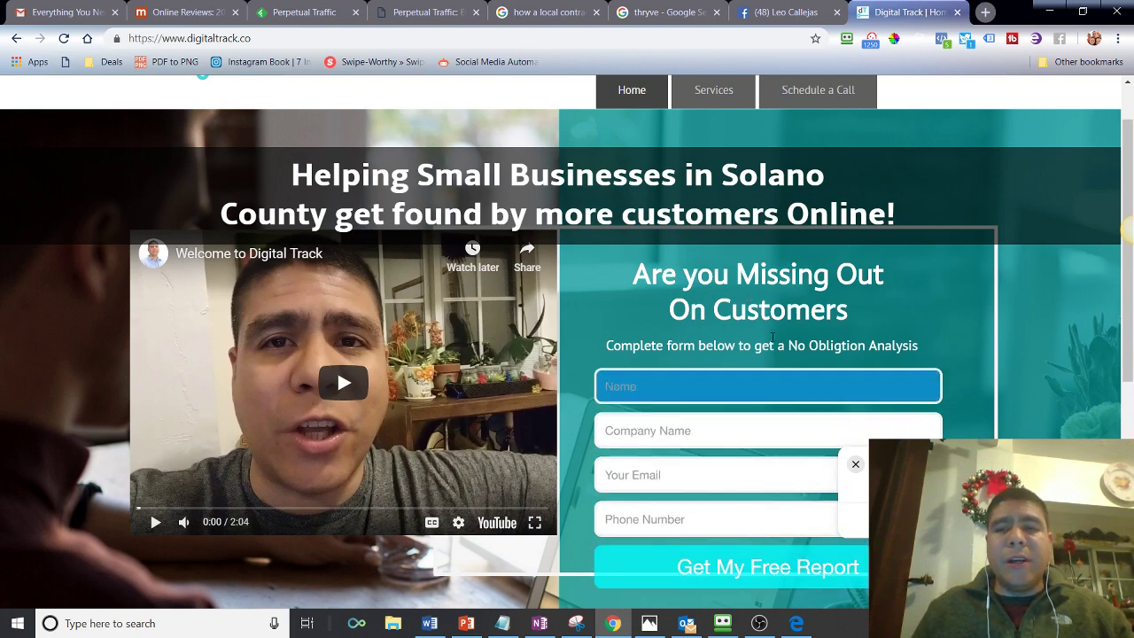
scroll(810, 252, "up", 1)
- View the call, scheduling and message options on the Digital Track site's Schedule a Call page
left_click(800, 157)
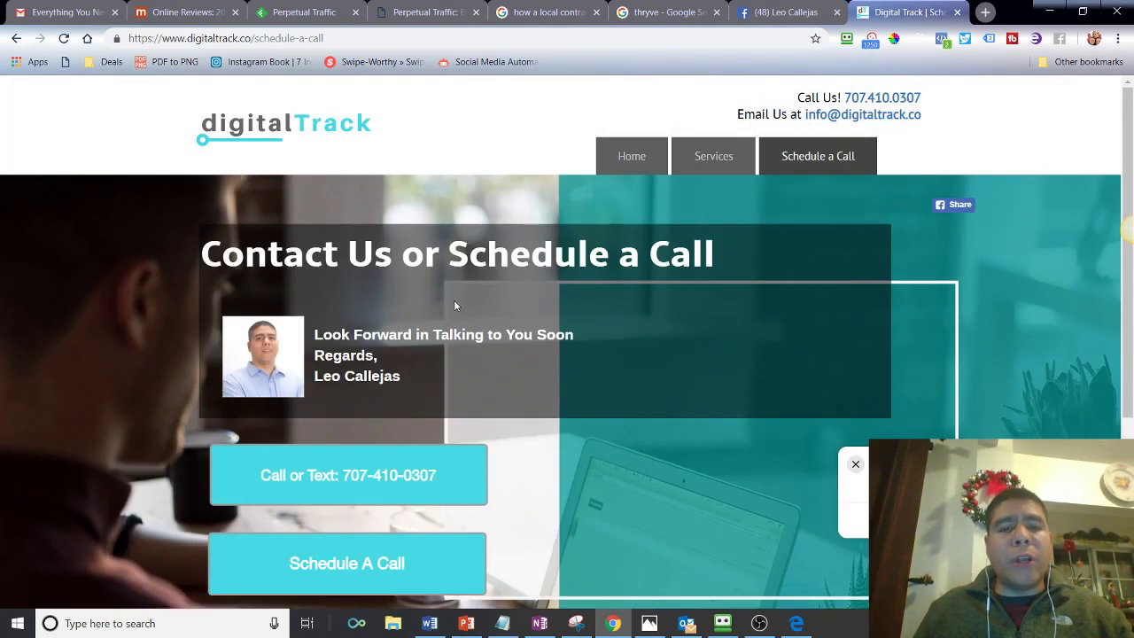
scroll(376, 368, "down", 1)
scroll(376, 369, "down", 1)
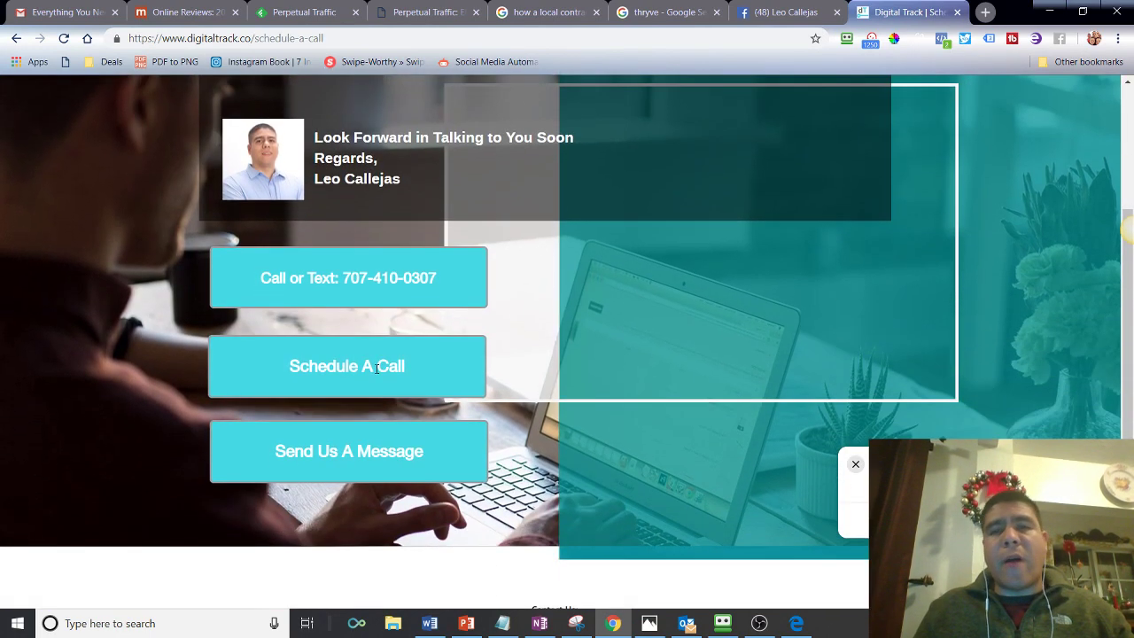